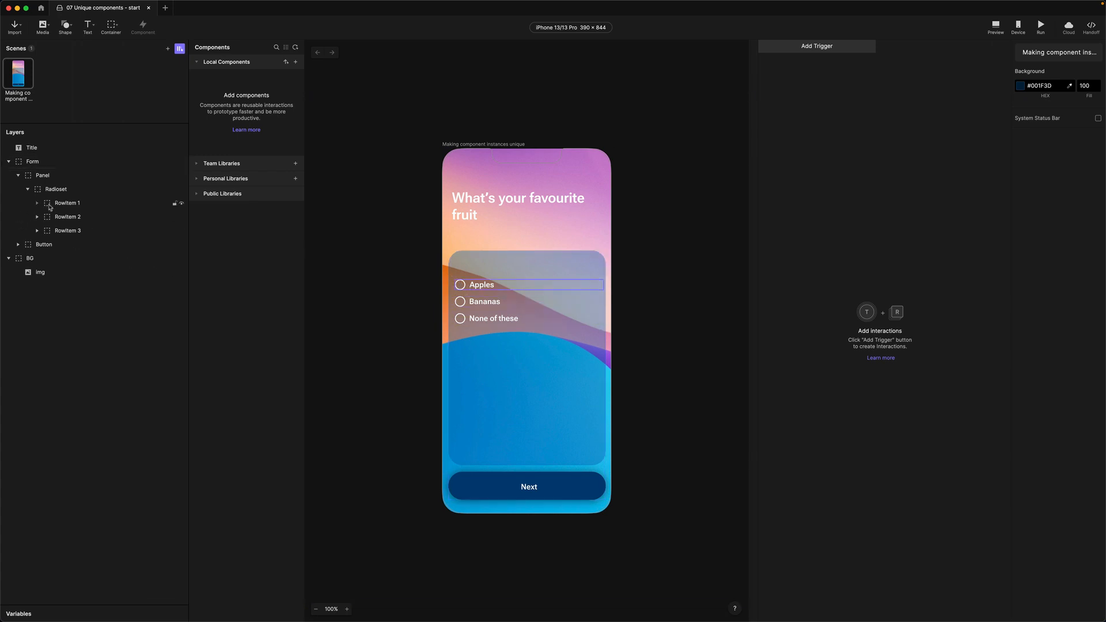
Select the Apples row's radio circle in the Form group and make it a component
click(10, 162)
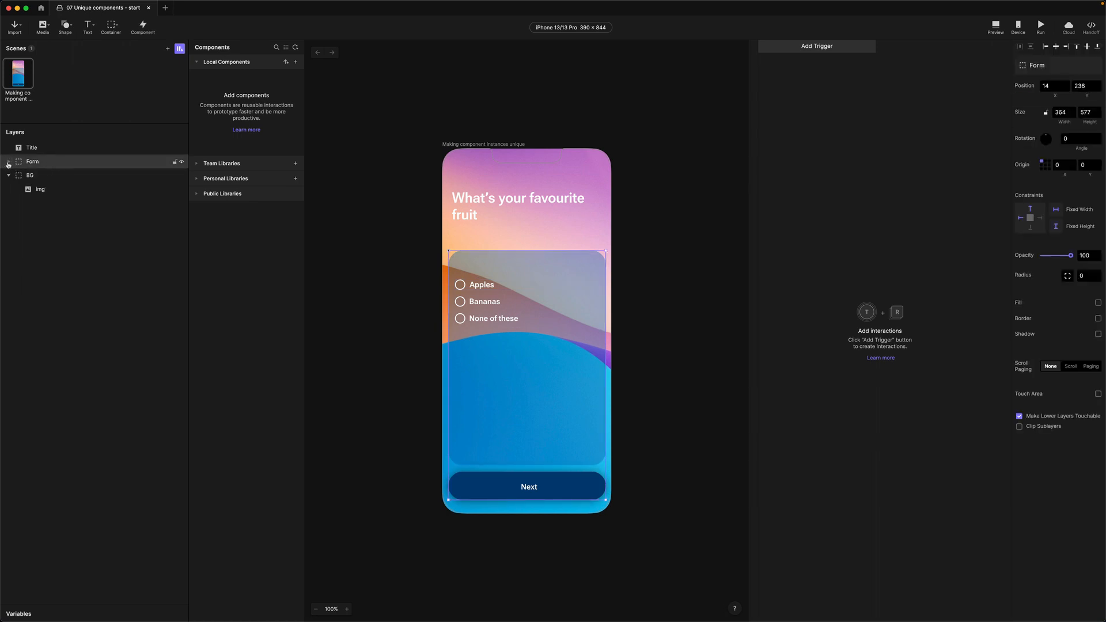
click(8, 163)
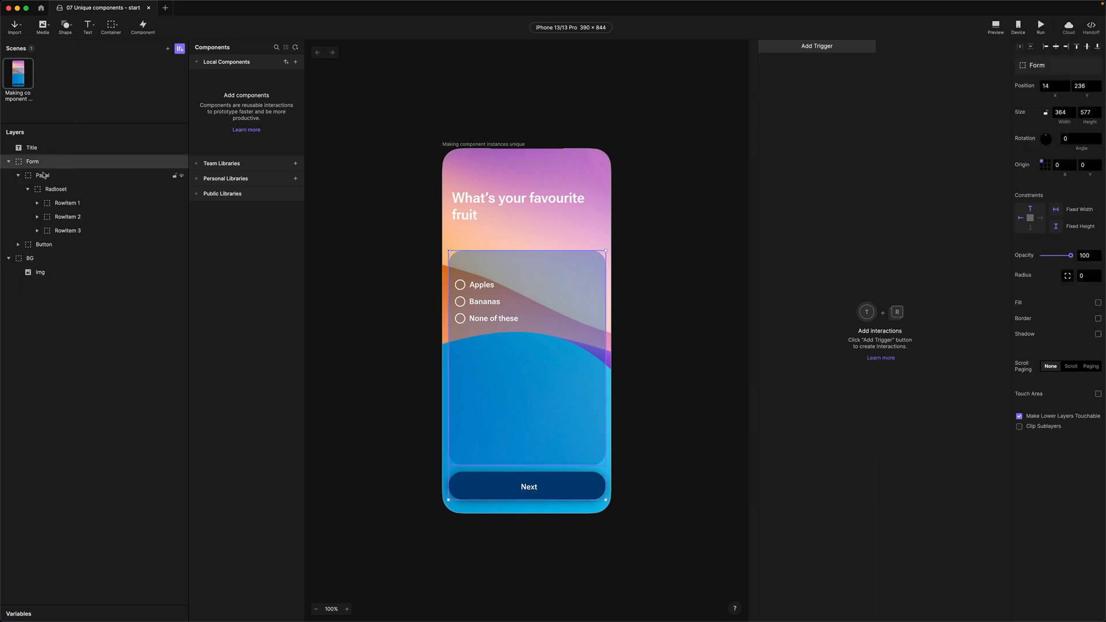
click(38, 203)
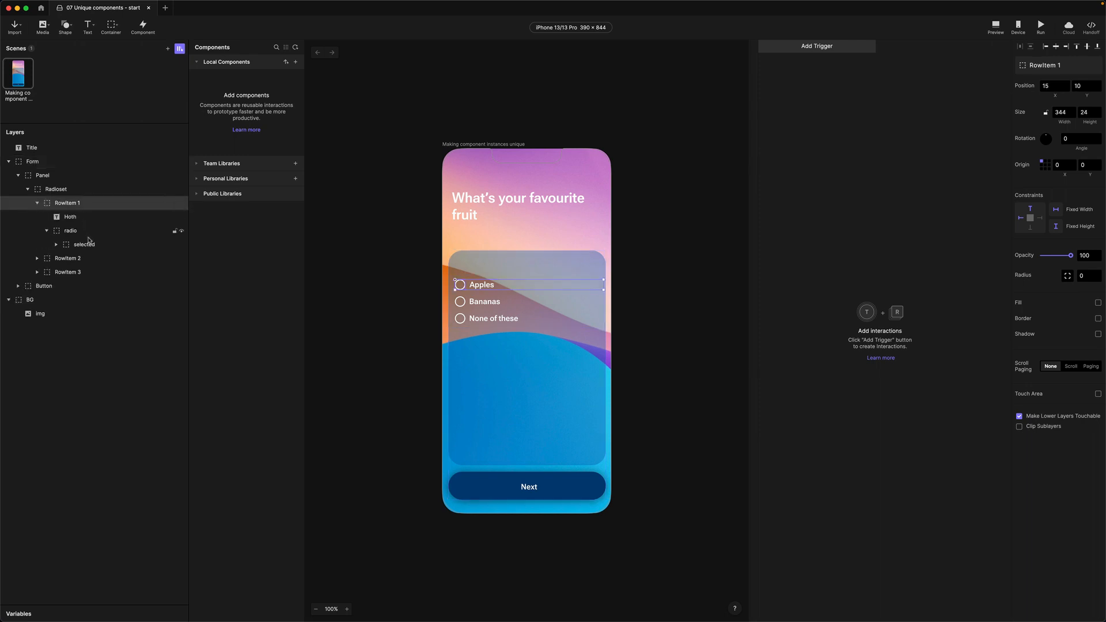
click(47, 230)
click(51, 231)
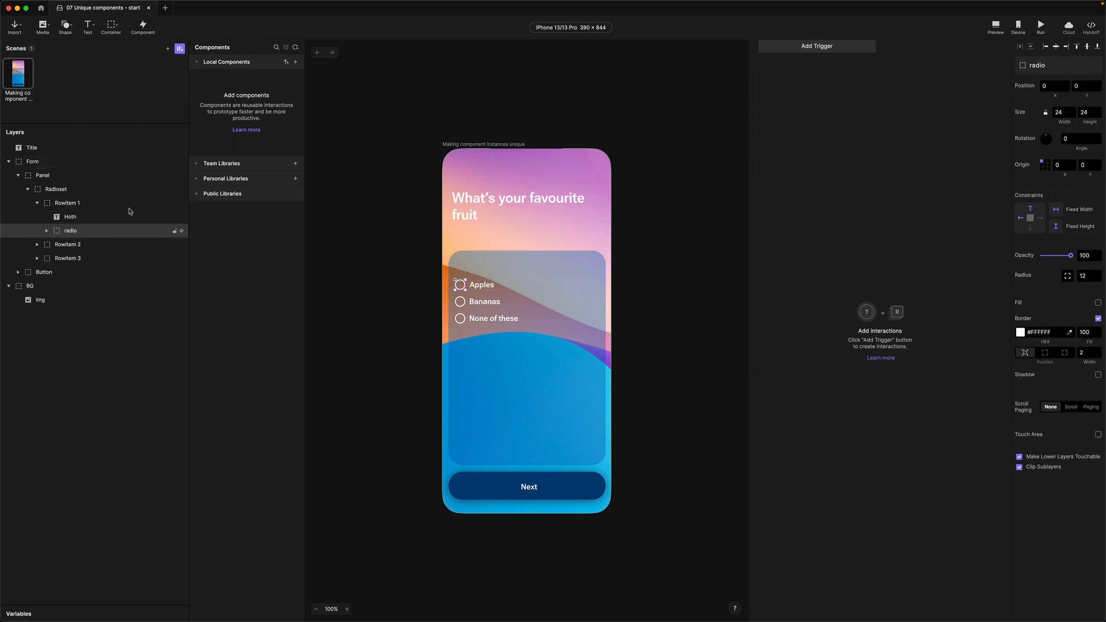
click(144, 26)
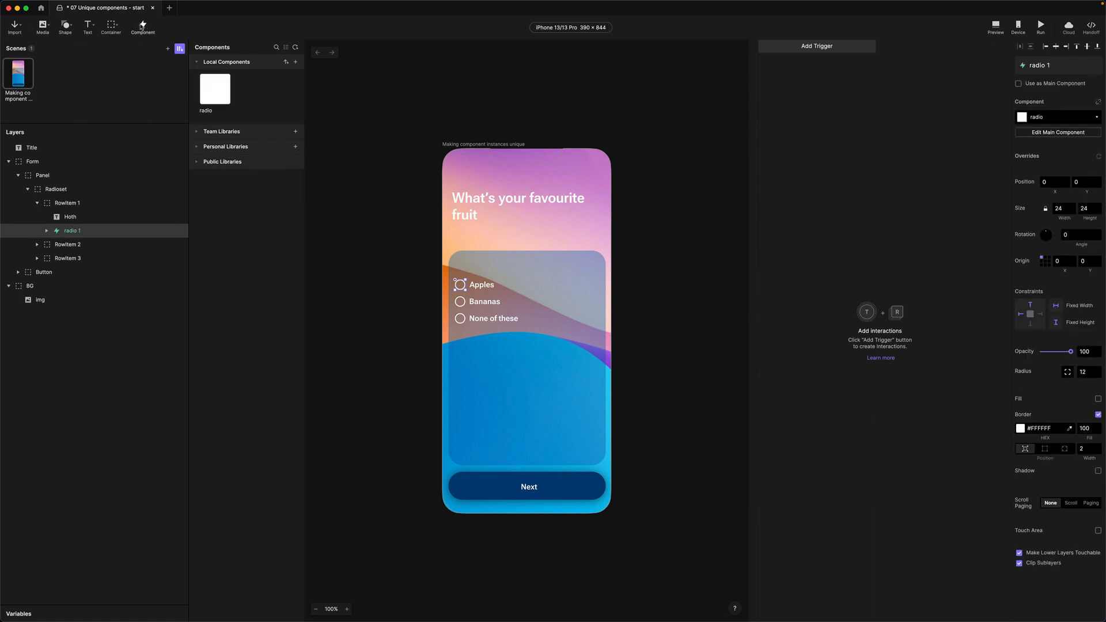
Open the new component for editing and rename its layer to Radio
double_click(217, 92)
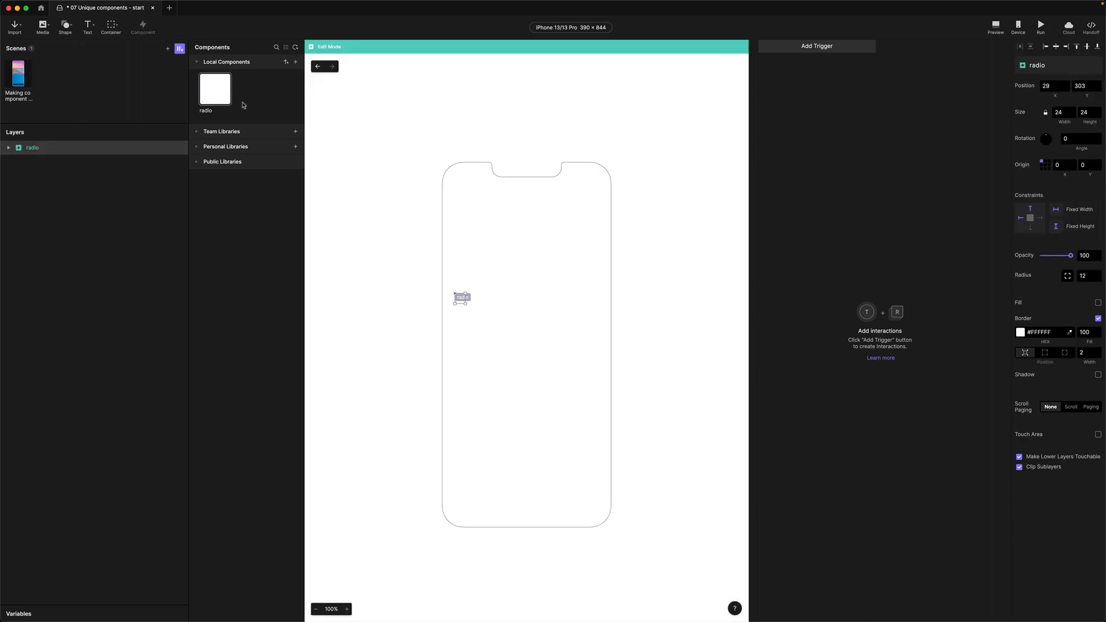
double_click(32, 150)
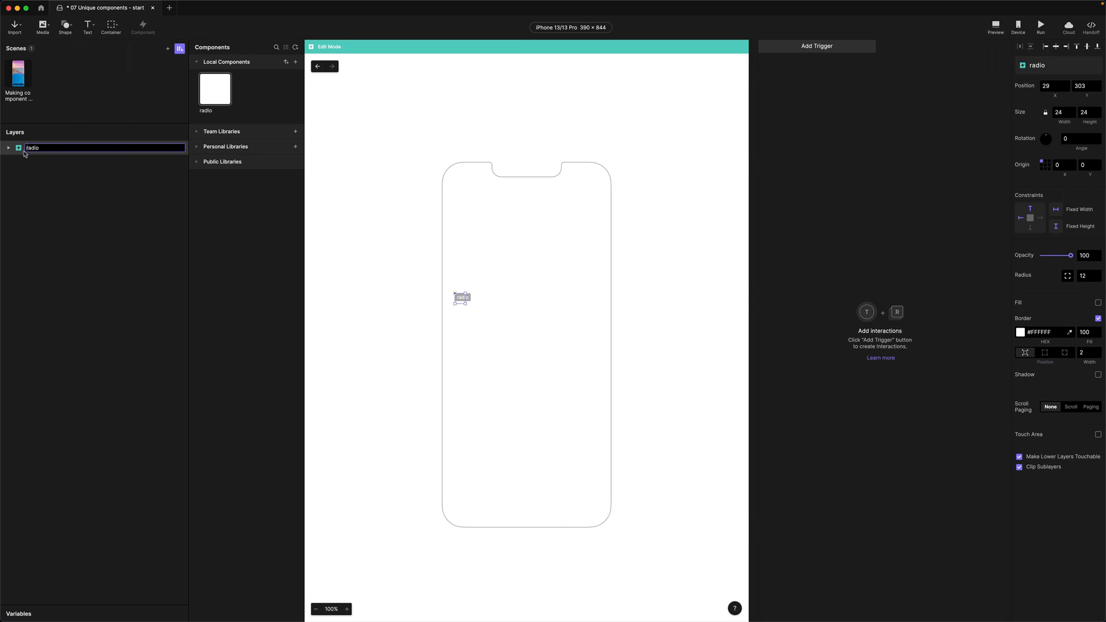
text(Radio)
key(Return)
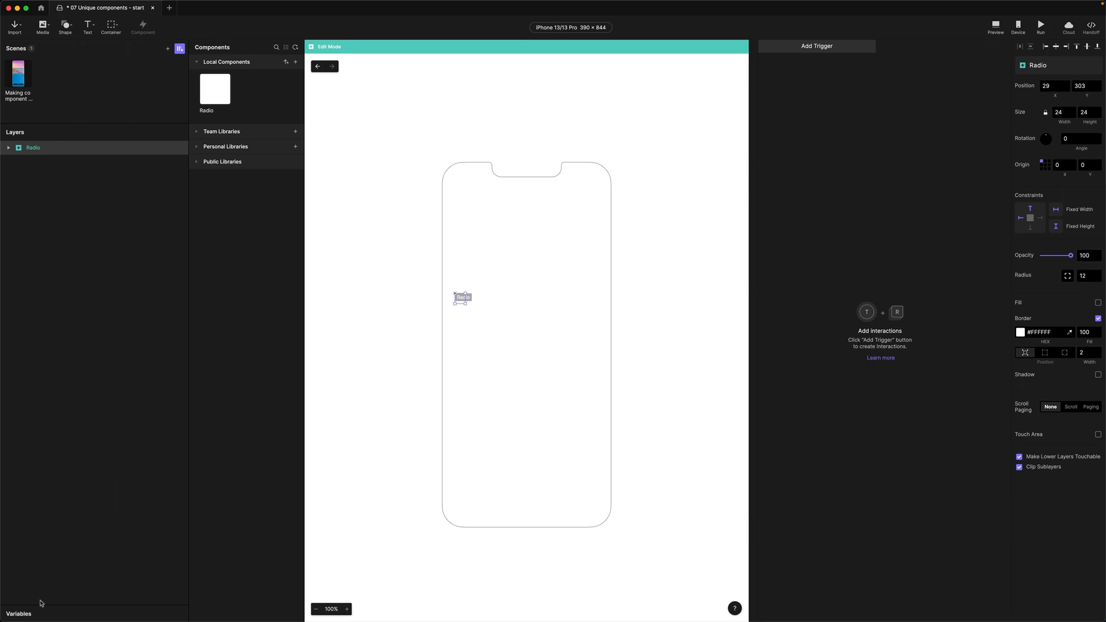
Add two new variables to the component and set both to the Text type
click(24, 618)
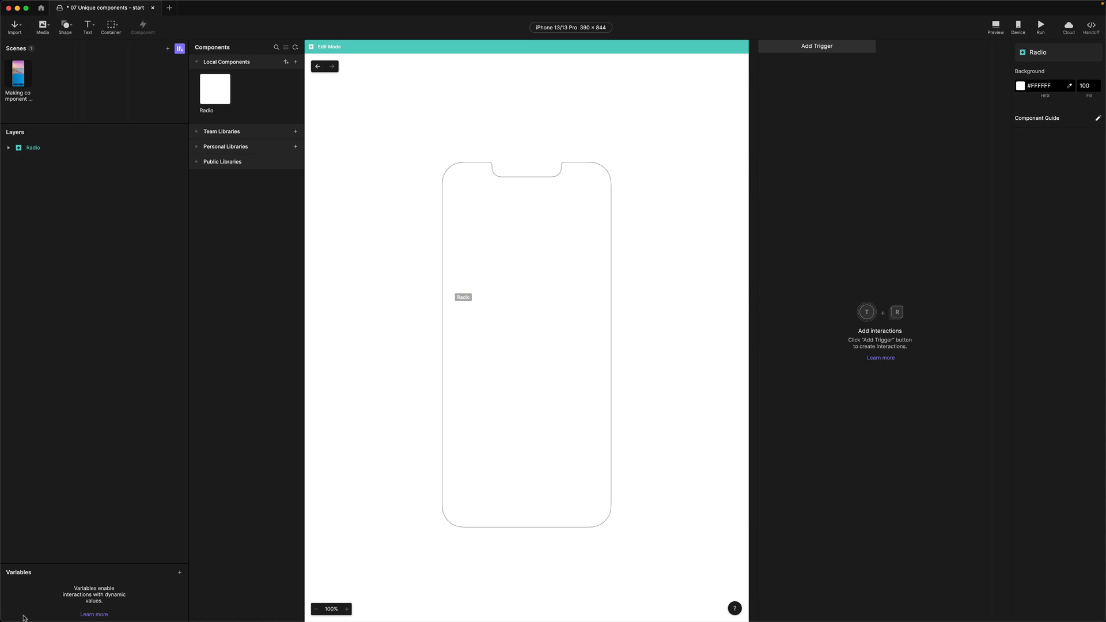
click(179, 575)
click(181, 575)
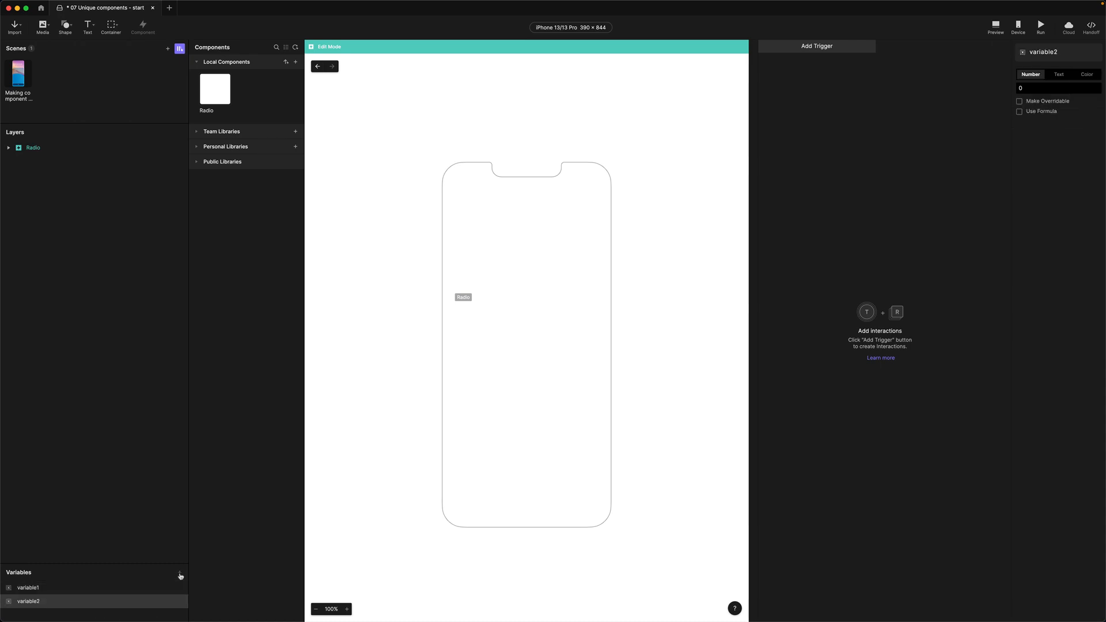
click(31, 590)
shift+click(30, 603)
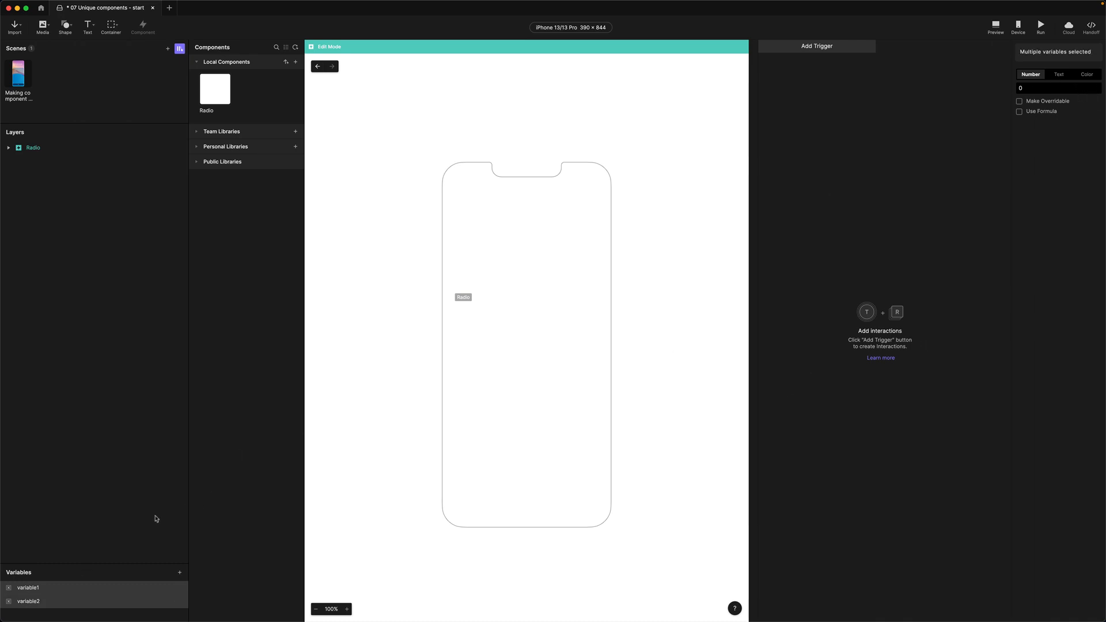
click(1062, 75)
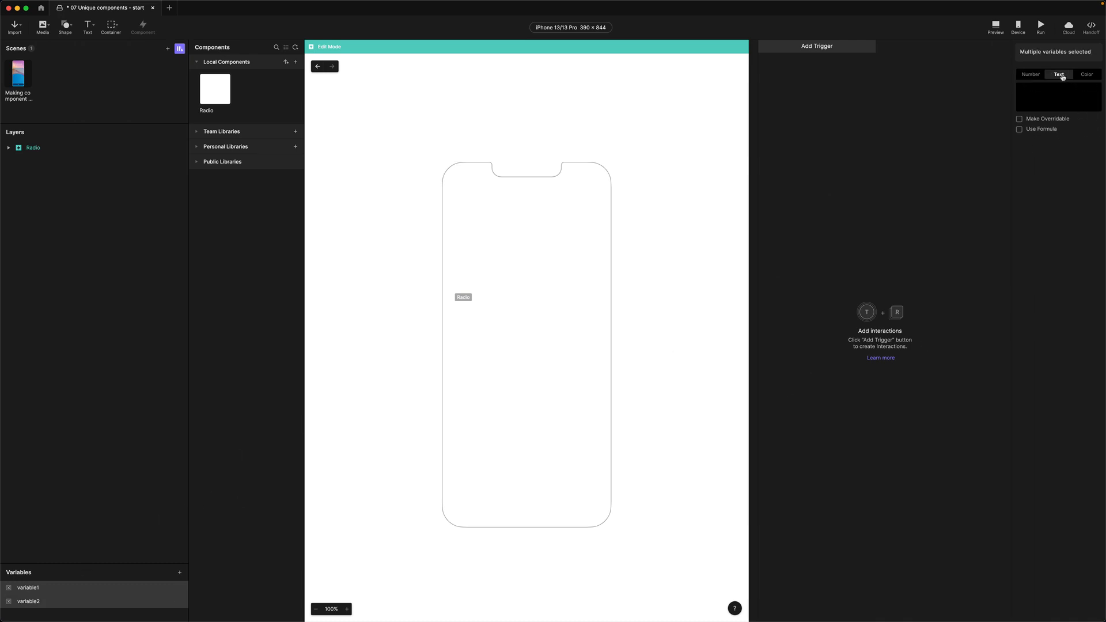
Rename the two variables to Name and Radio_Group
click(32, 589)
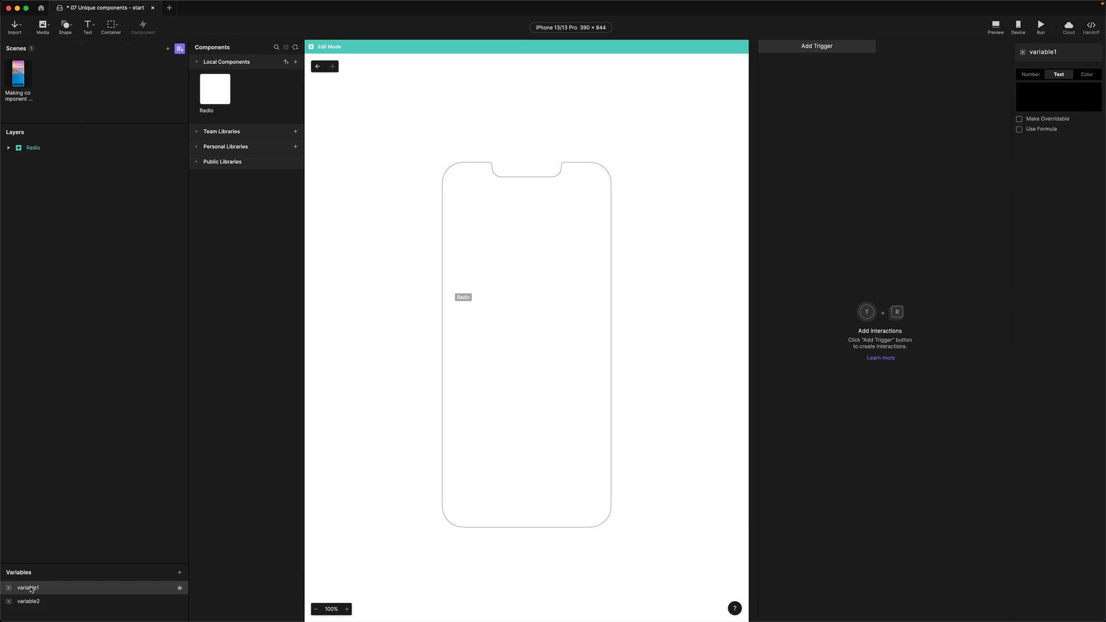
double_click(31, 589)
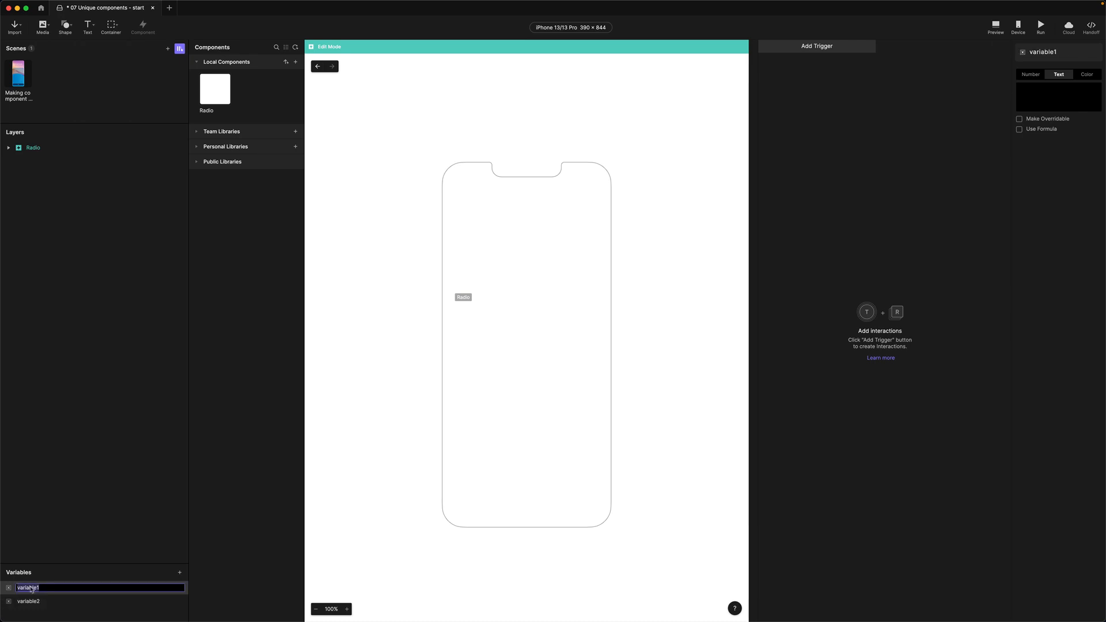
text(Name)
key(Return)
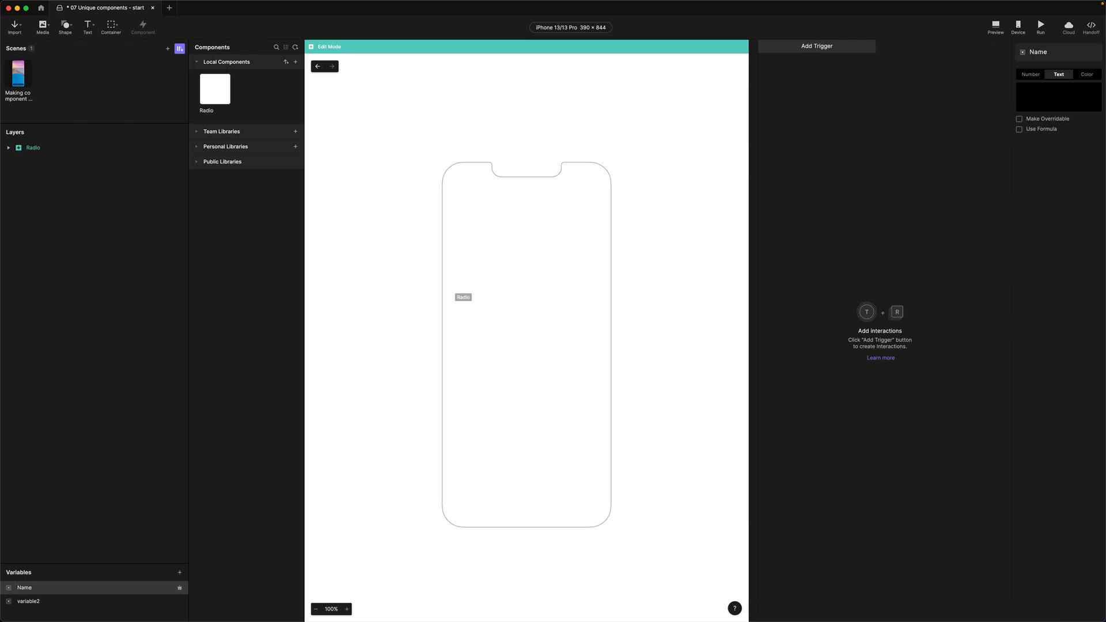
double_click(30, 602)
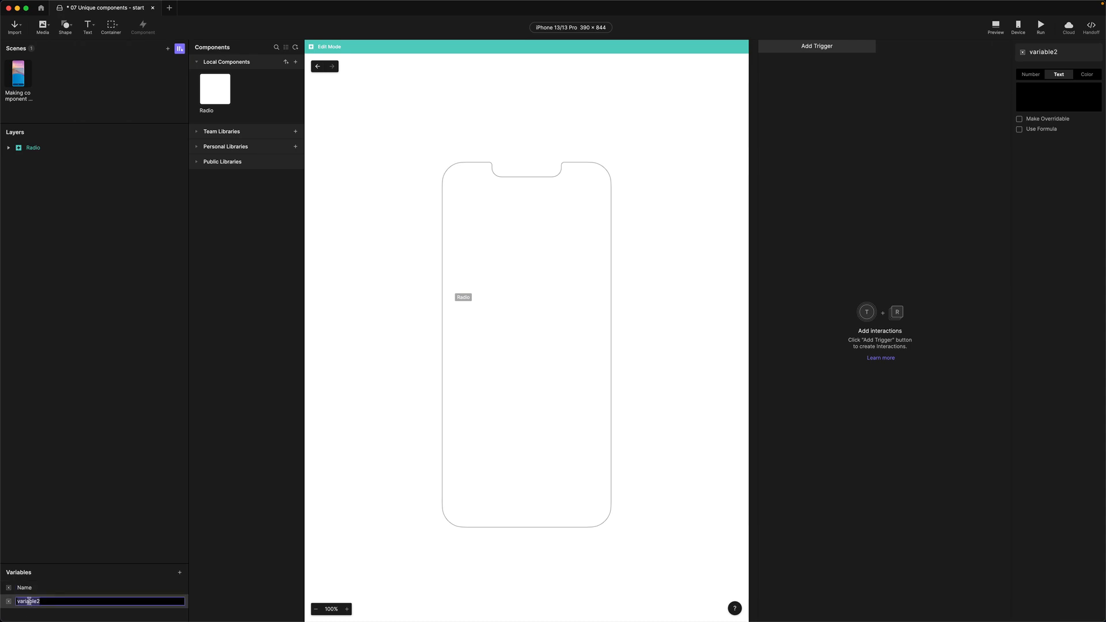
text(Radio_Group)
key(Return)
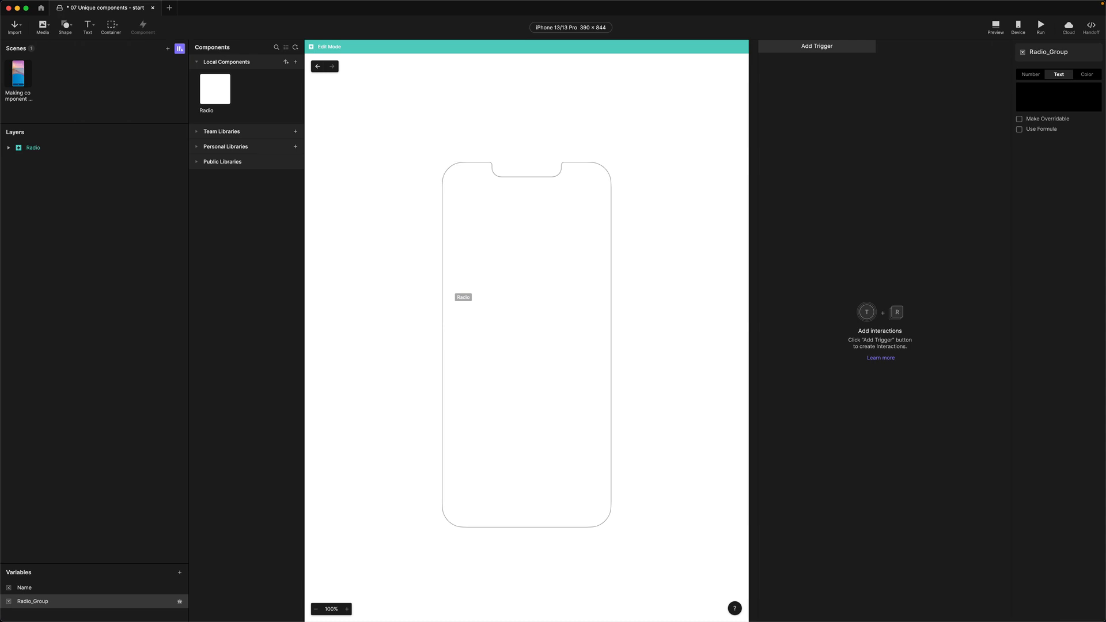
Give Name a default value, set Radio_Group's default to group1, and make it overridable
click(26, 589)
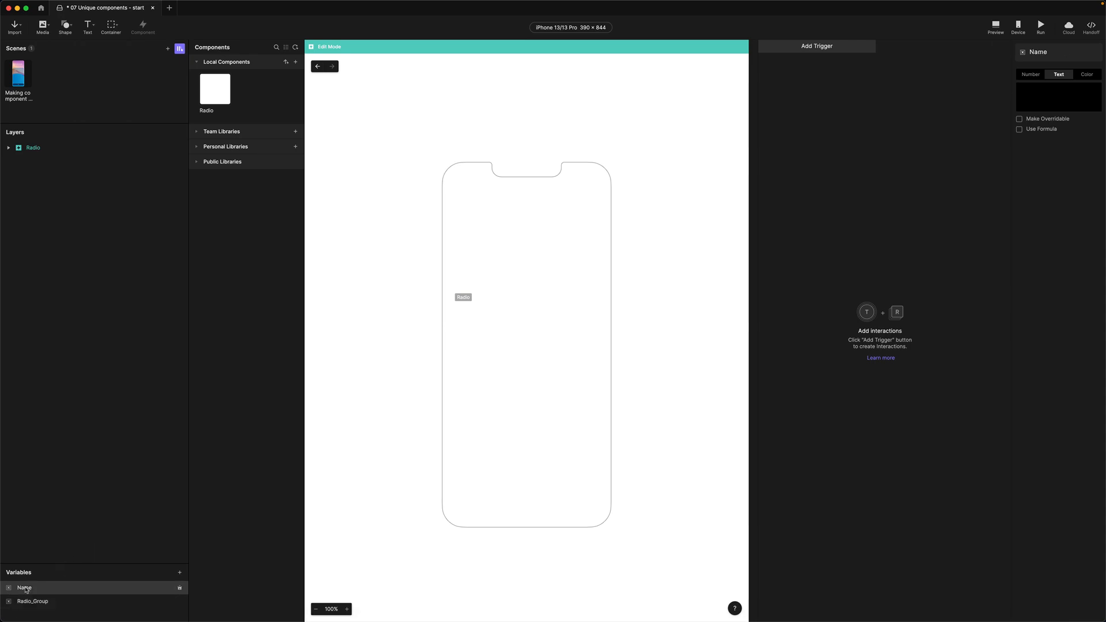
click(1052, 94)
text(fadio1)
click(1023, 208)
click(34, 603)
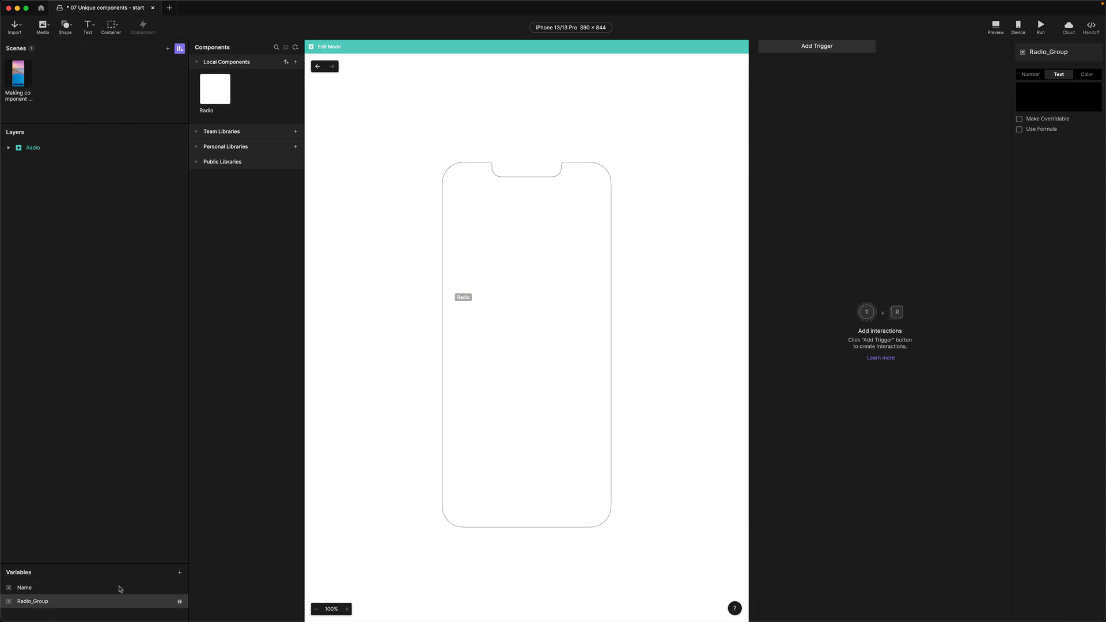
click(1021, 107)
text(group1)
click(1058, 231)
click(1061, 106)
click(1020, 119)
Add a Tap trigger that responds to the Radio layer
click(796, 51)
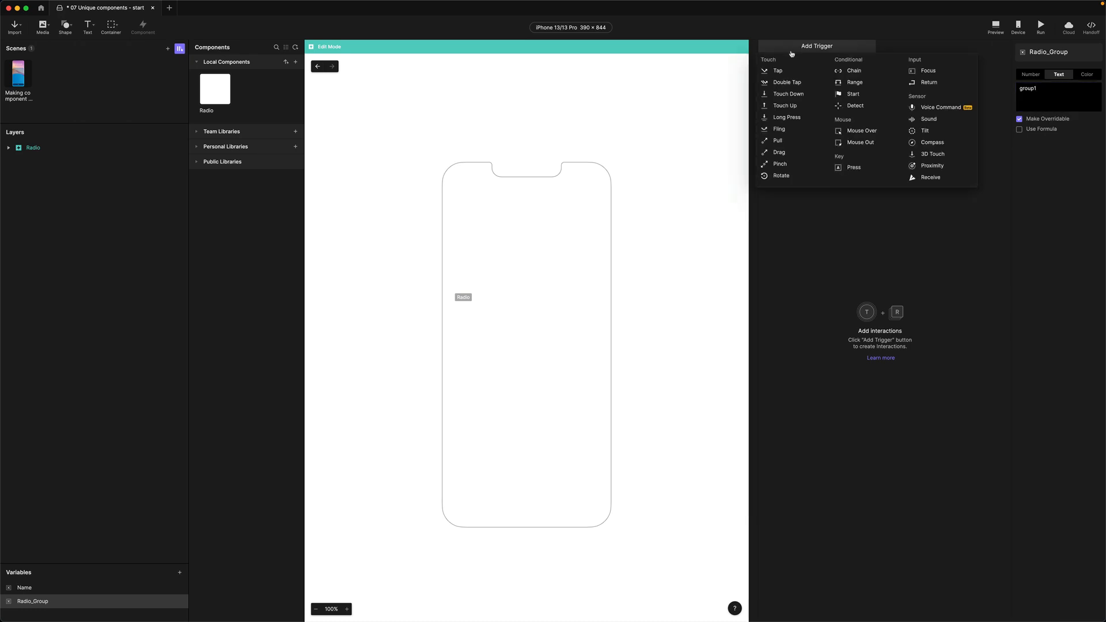
click(780, 71)
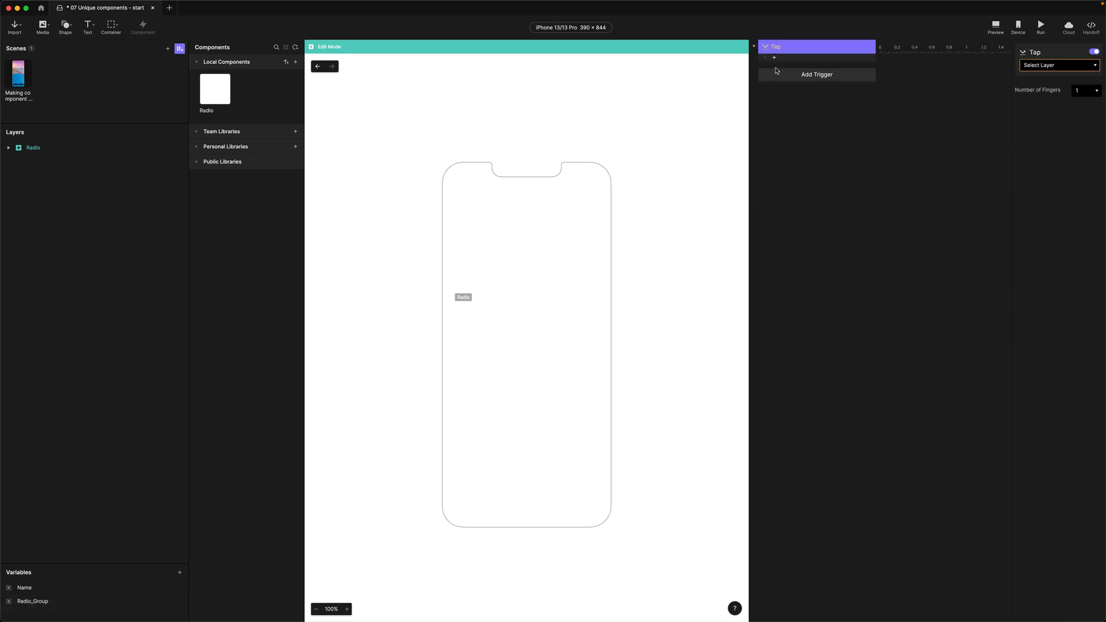
click(1034, 69)
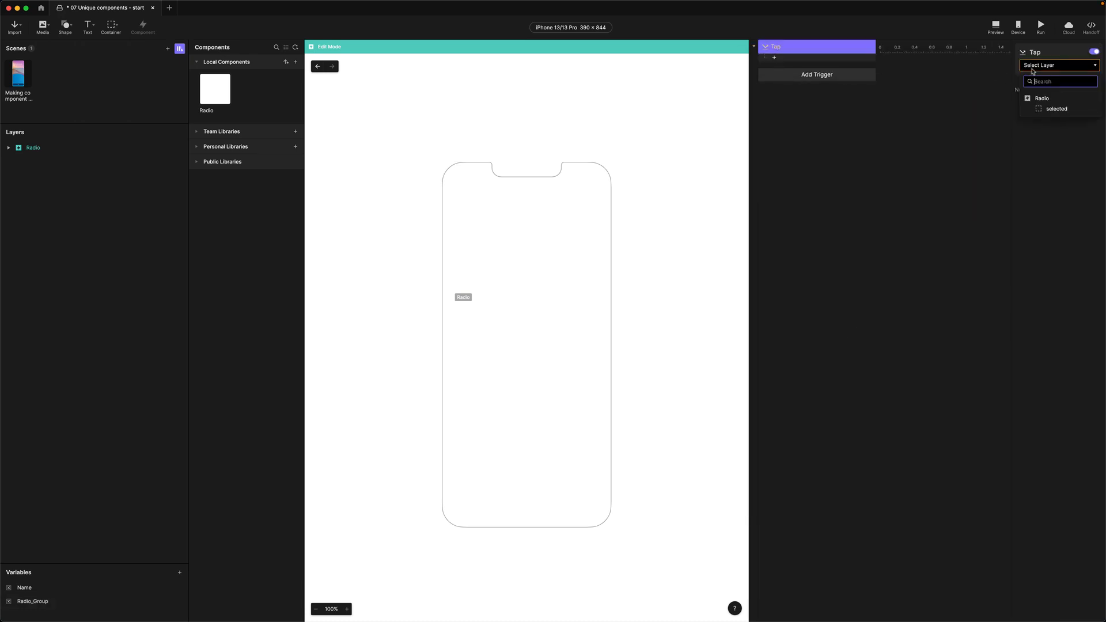
click(1038, 102)
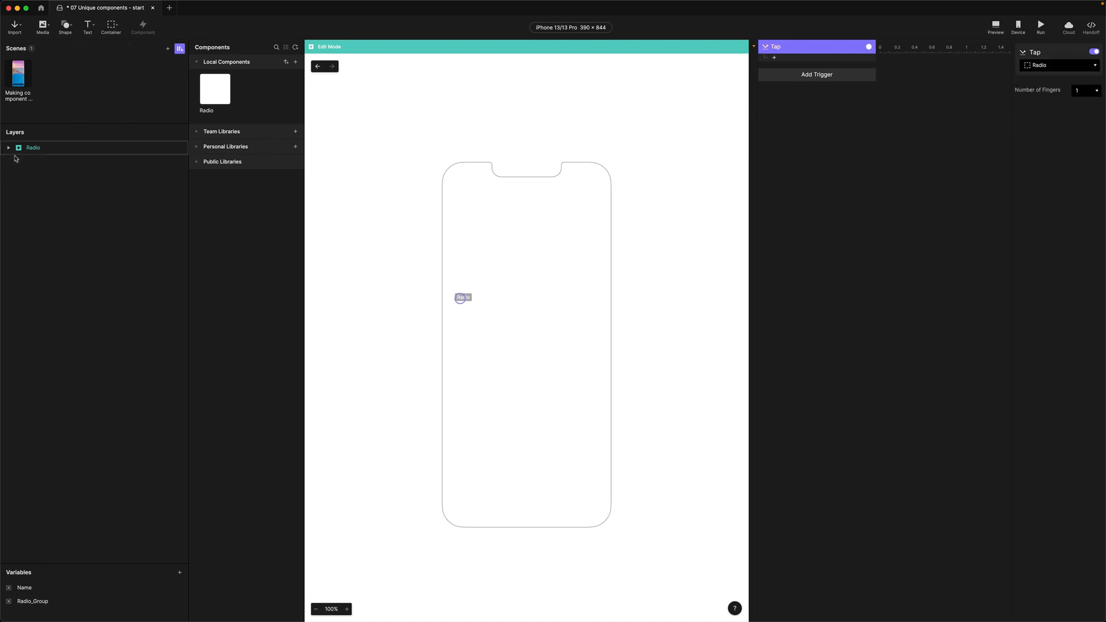
Add a Send response to the Tap with the message RadioSelected
click(780, 58)
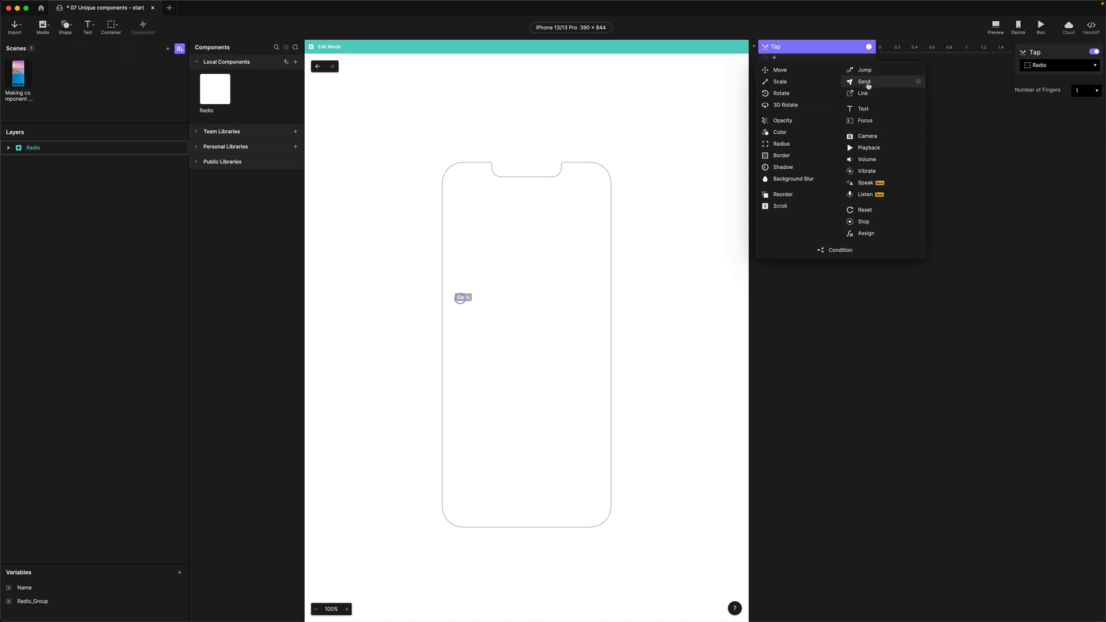
click(868, 86)
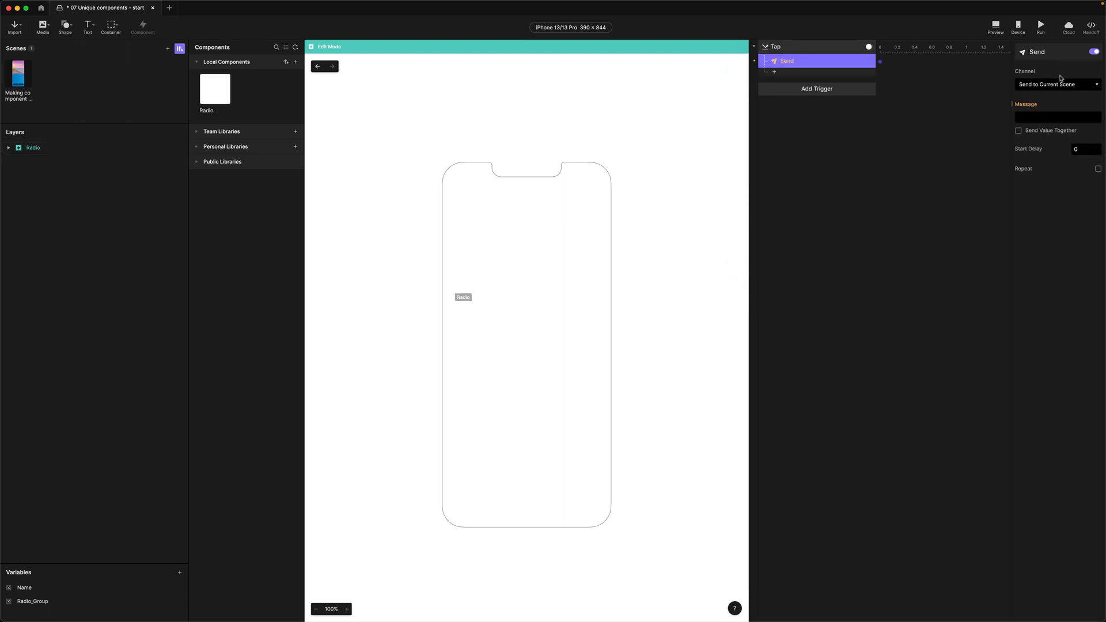
click(1038, 122)
text(RadioSelected)
key(Return)
Send the Name variable's value together with the RadioSelected message via a formula
click(1018, 130)
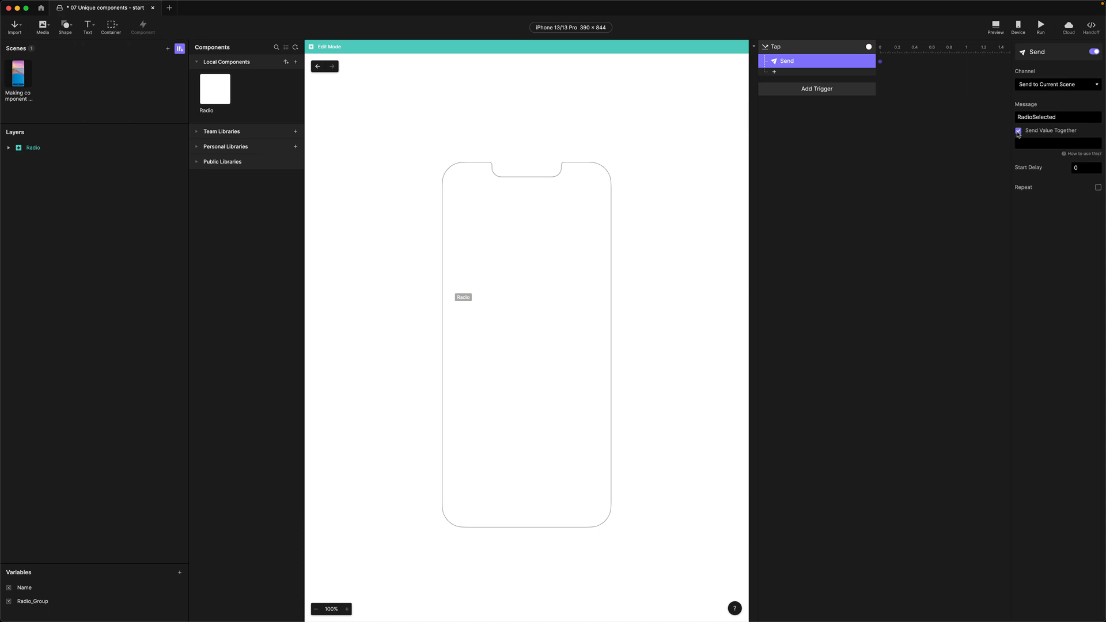
click(1040, 144)
click(1099, 145)
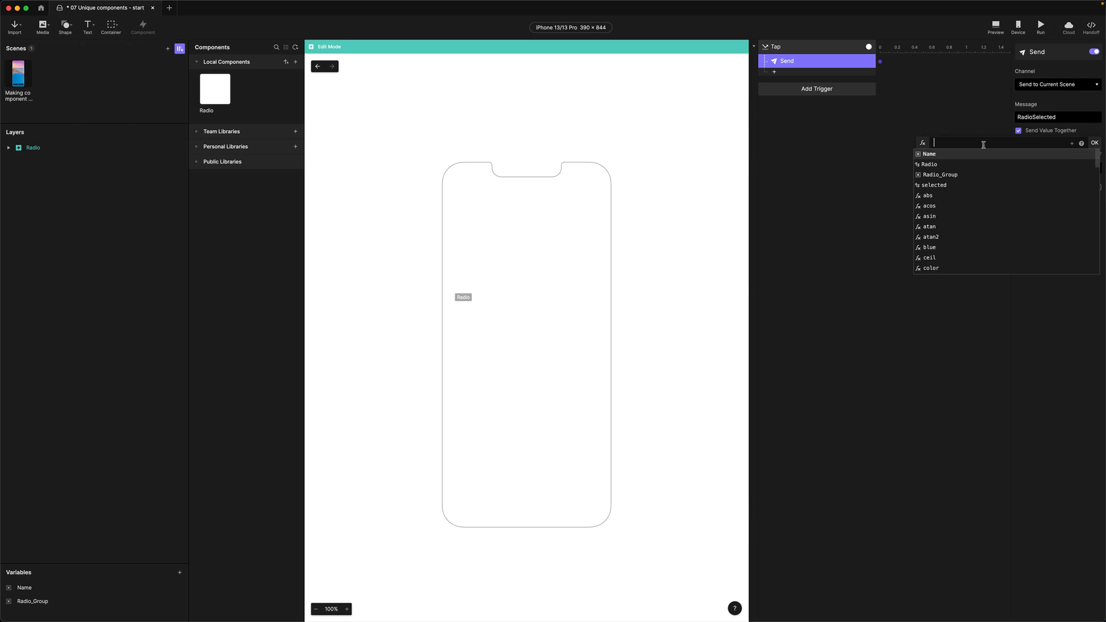
click(929, 154)
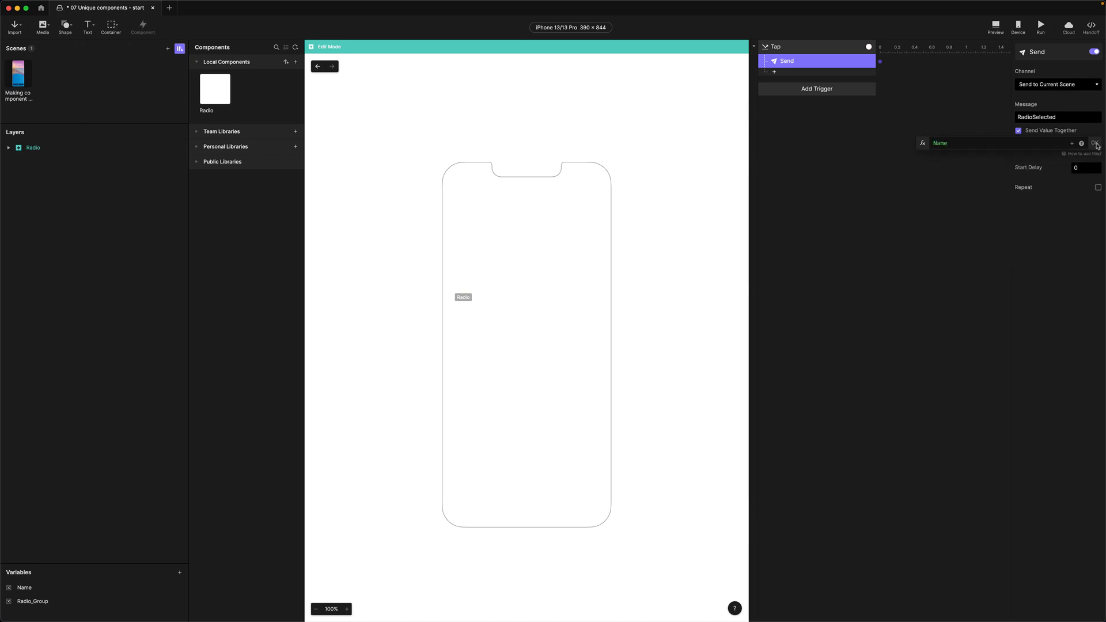
click(1095, 144)
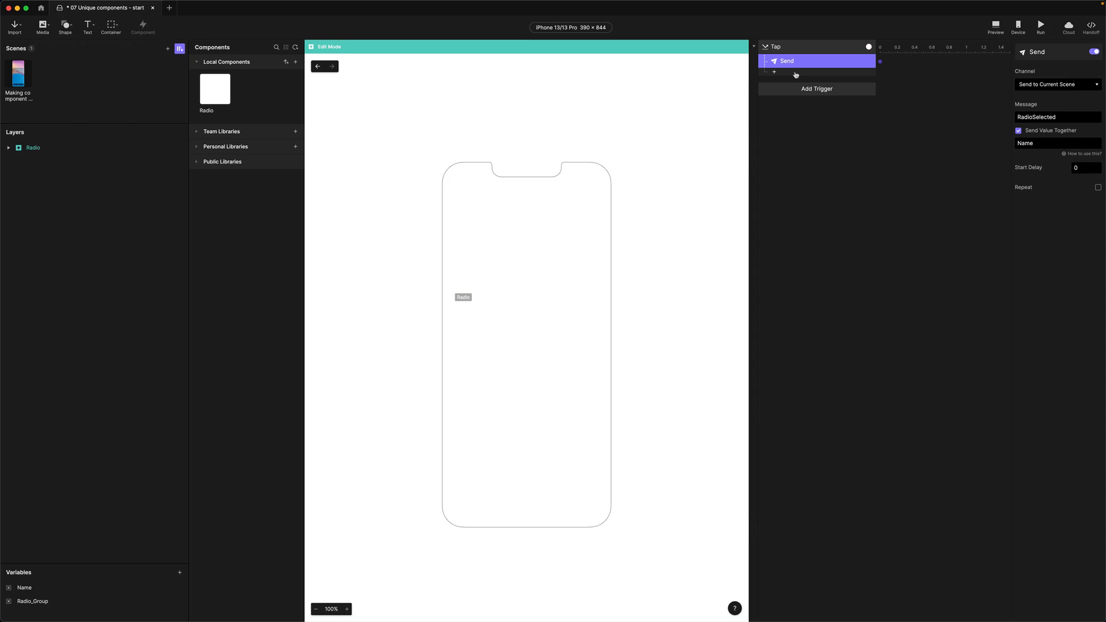
Add a second Send response to the Tap with the message GroupSelected
click(774, 72)
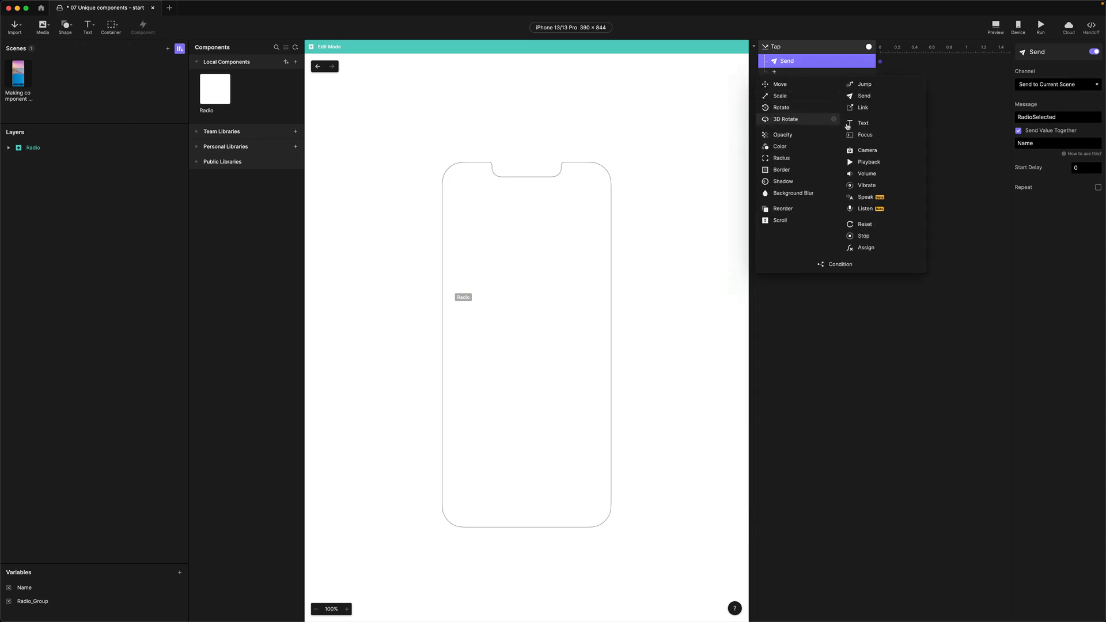
click(864, 96)
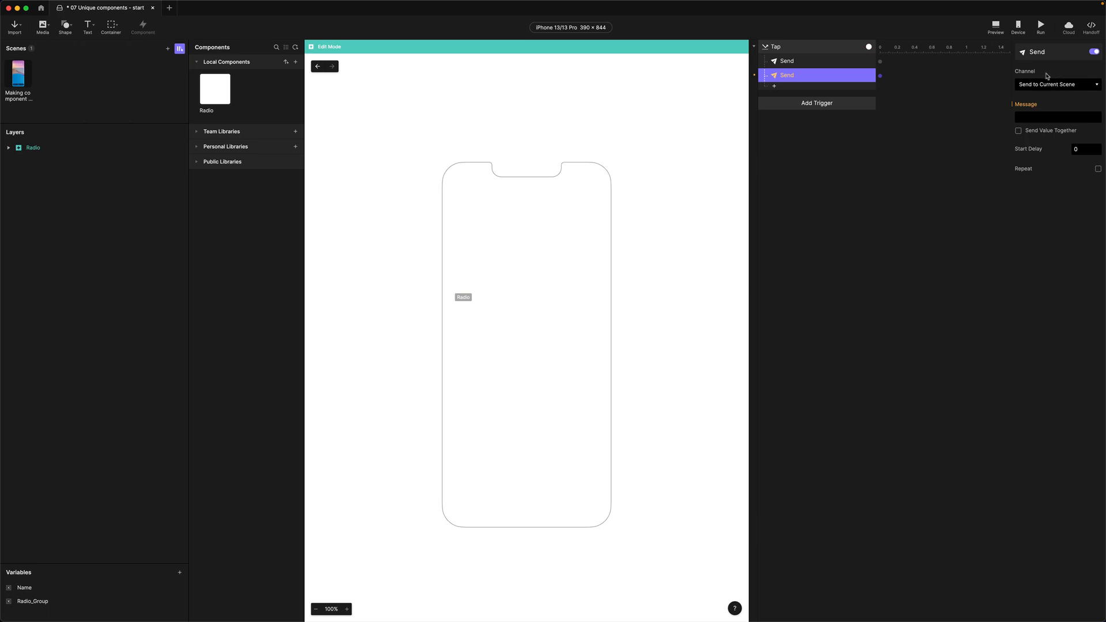
click(1039, 118)
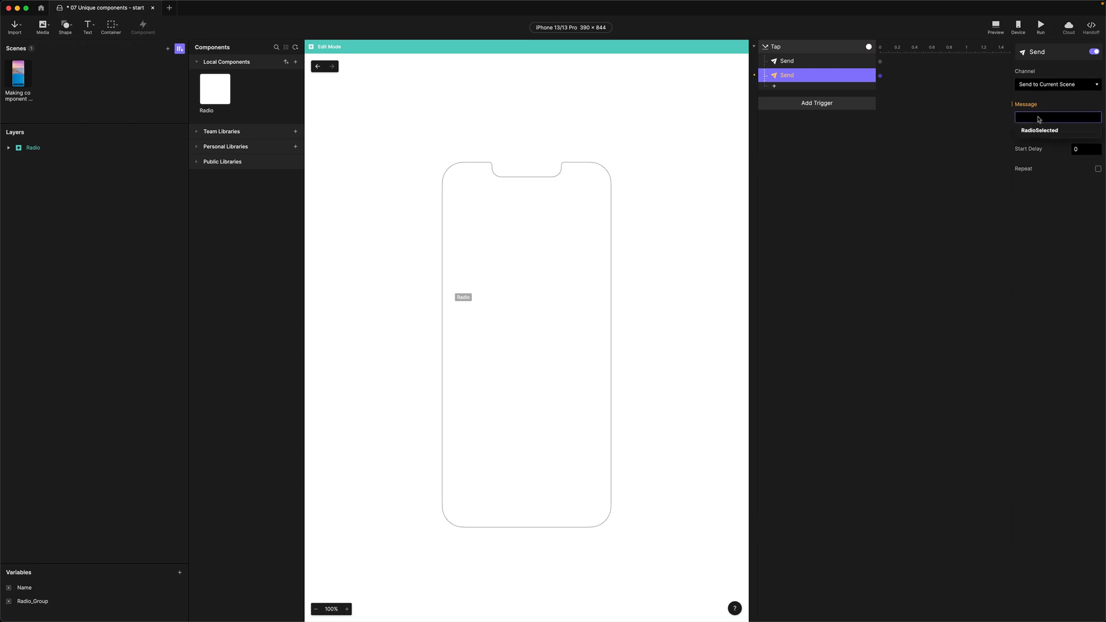
text(GroupSe)
text(k)
text(ected)
key(Return)
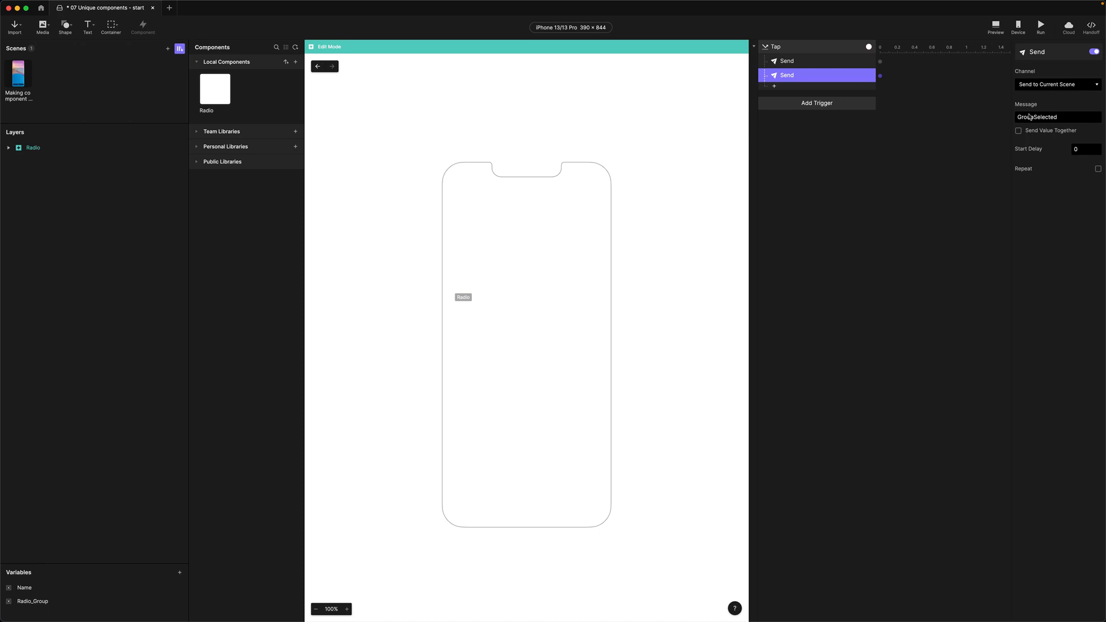
Attach the Radio_Group variable's value to the GroupSelected message as a formula
click(1019, 131)
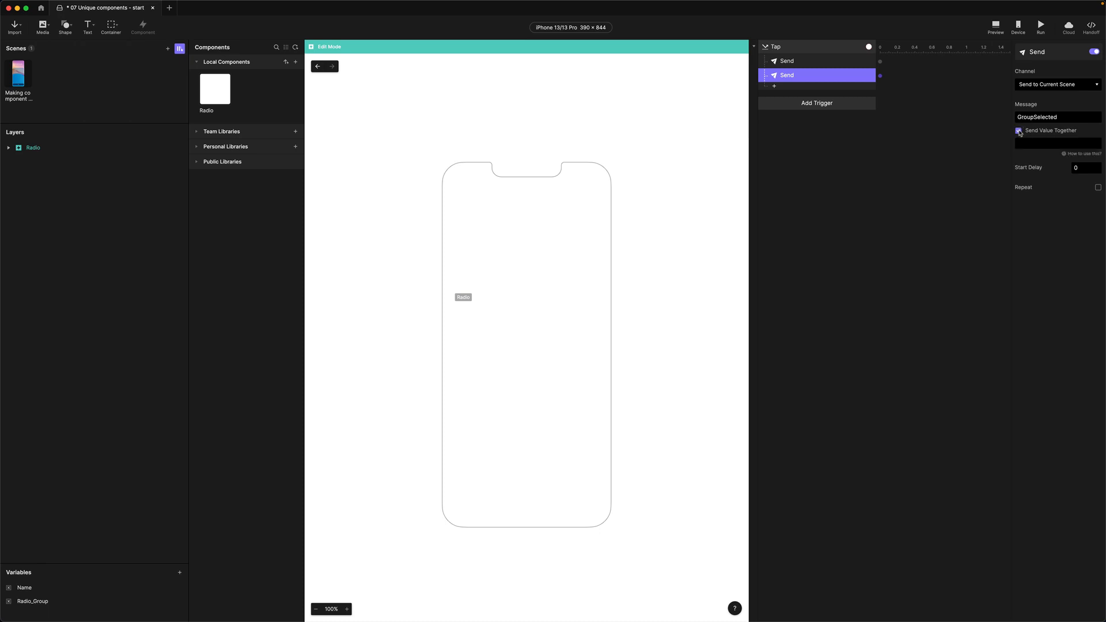
click(1060, 144)
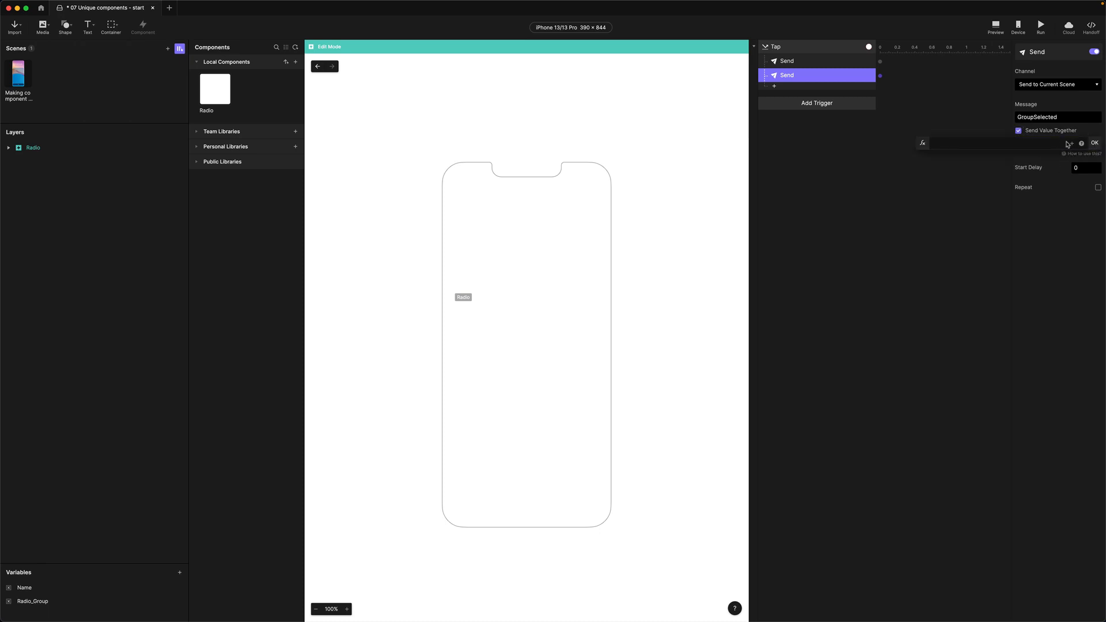
click(1070, 143)
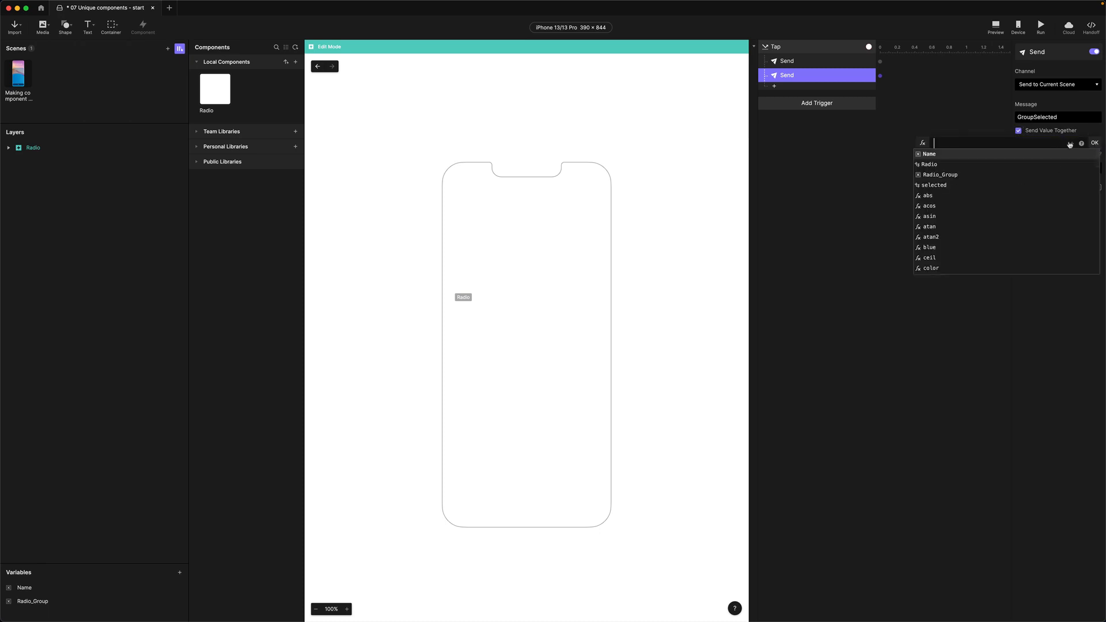
click(939, 174)
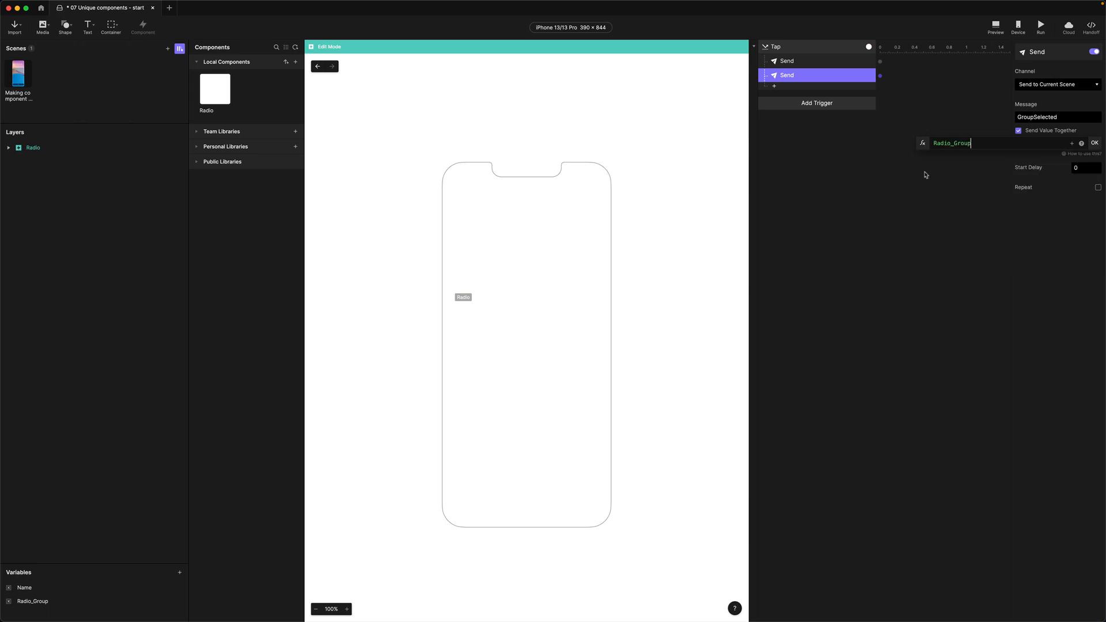
click(1095, 144)
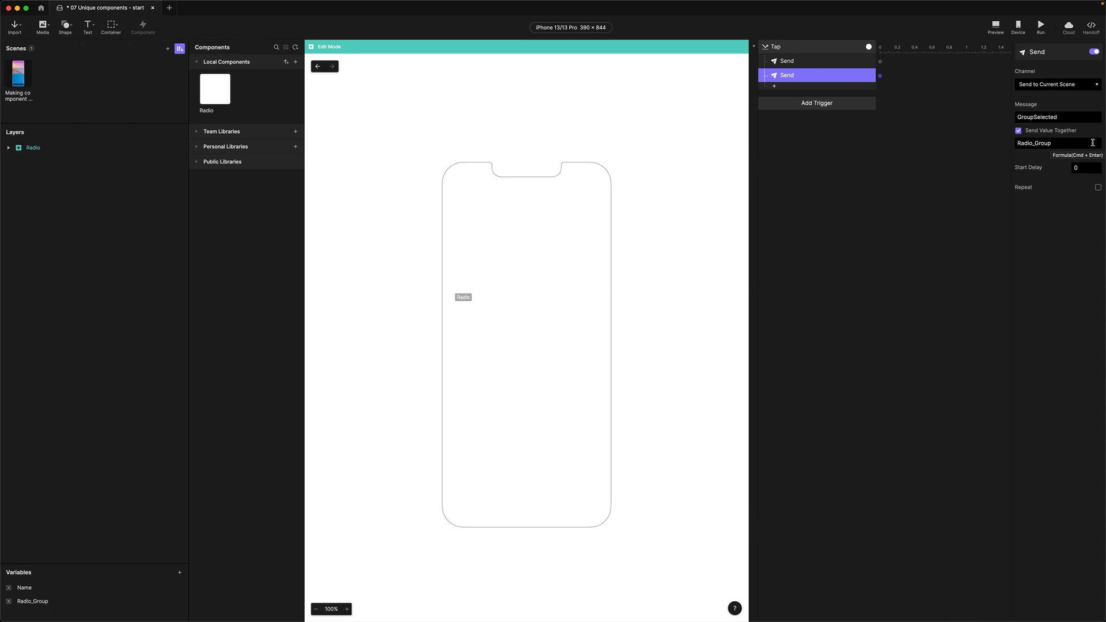
Review the Tap trigger and its two Send actions' settings
click(790, 62)
click(789, 75)
click(774, 49)
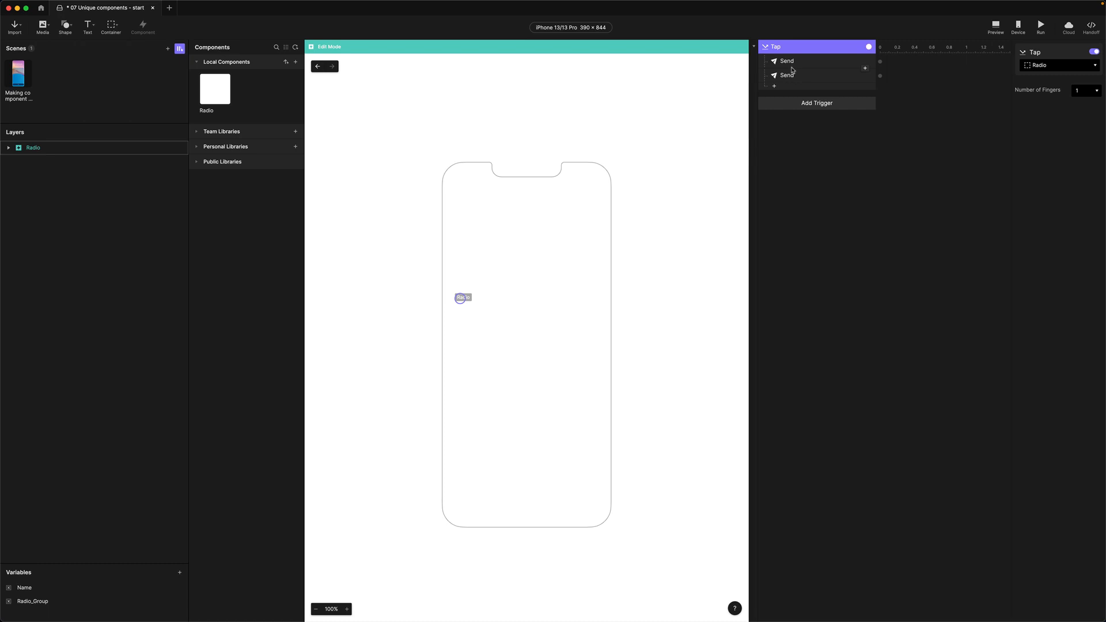
click(792, 64)
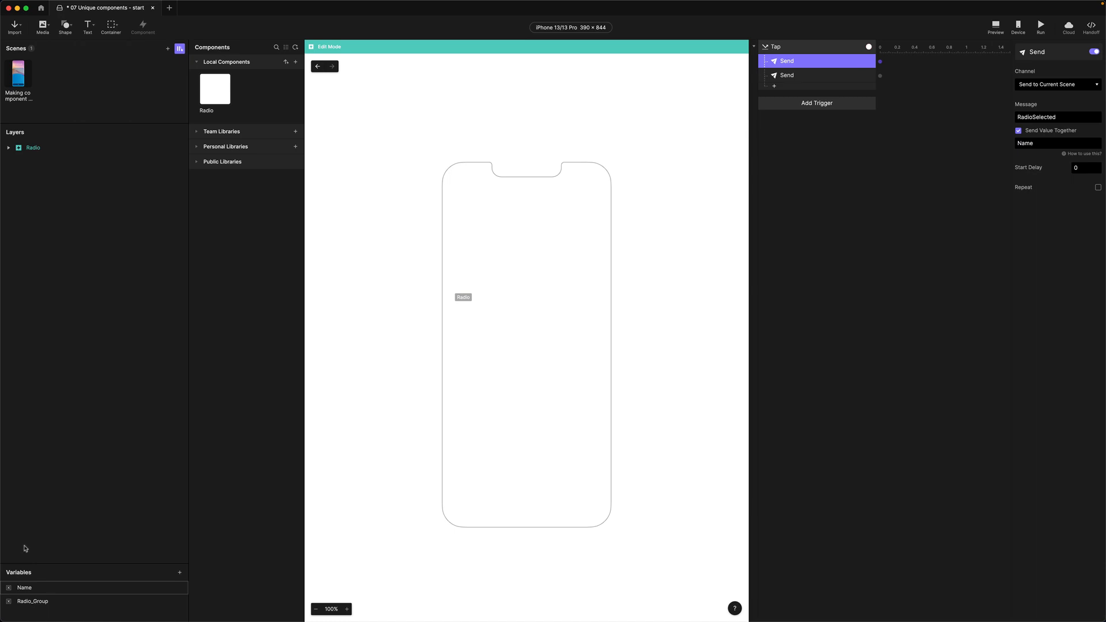
Mark Name and Radio_Group together as overridable, then check each variable's settings
shift+click(32, 602)
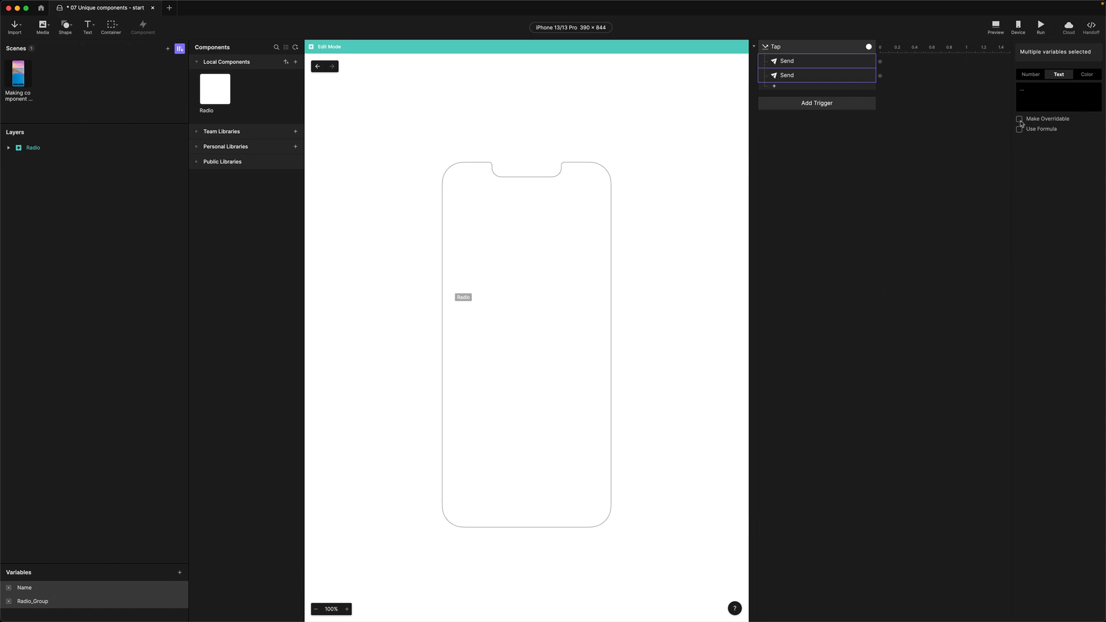
click(1020, 120)
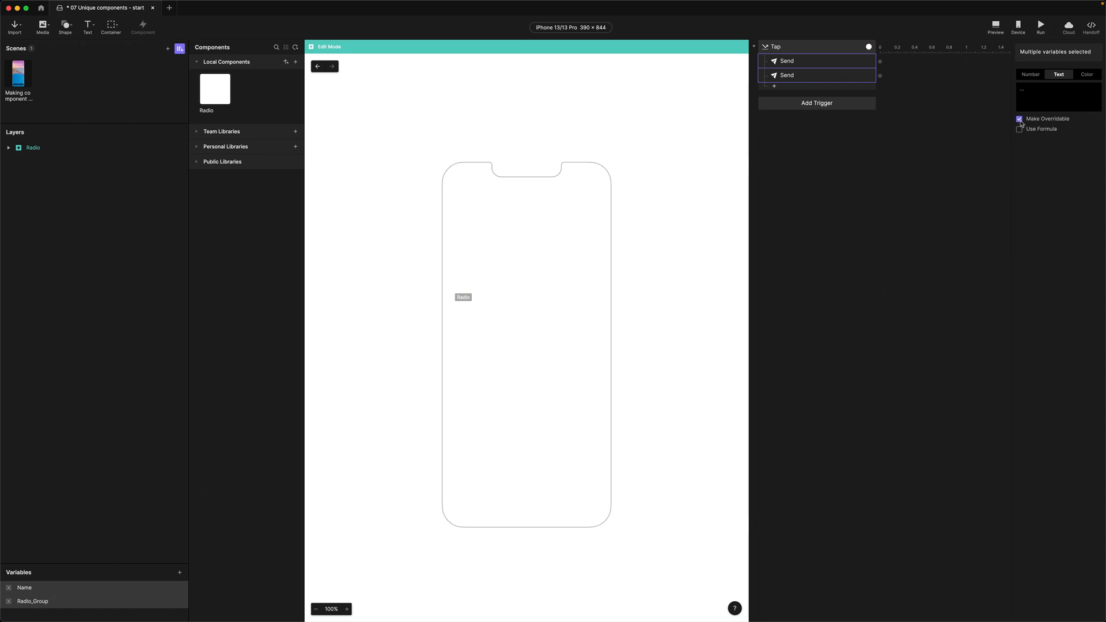
click(24, 589)
click(30, 602)
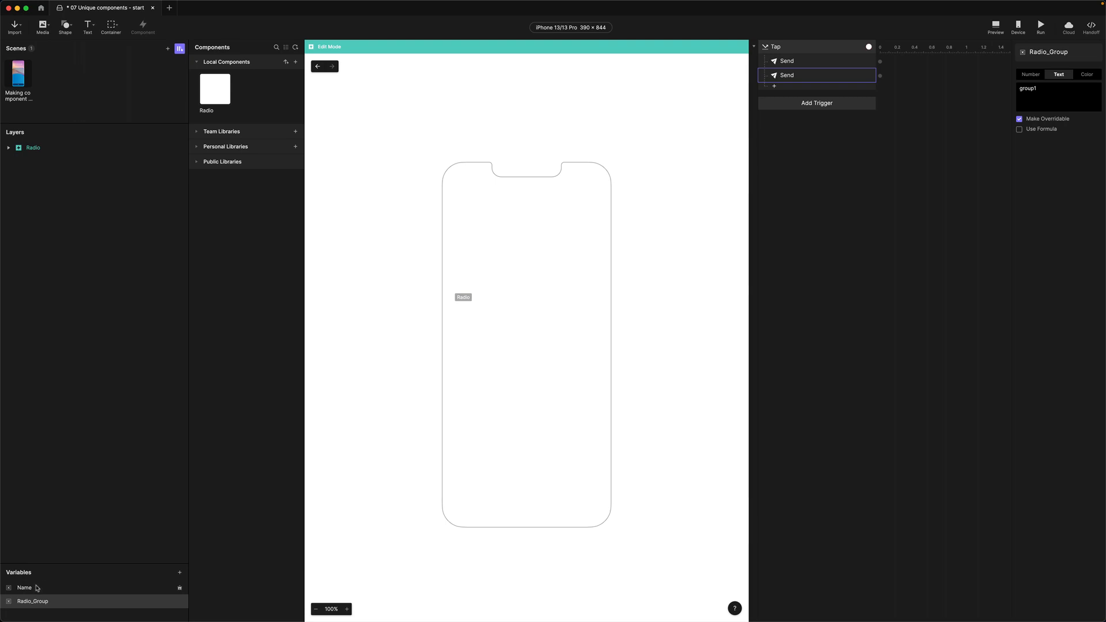
click(37, 588)
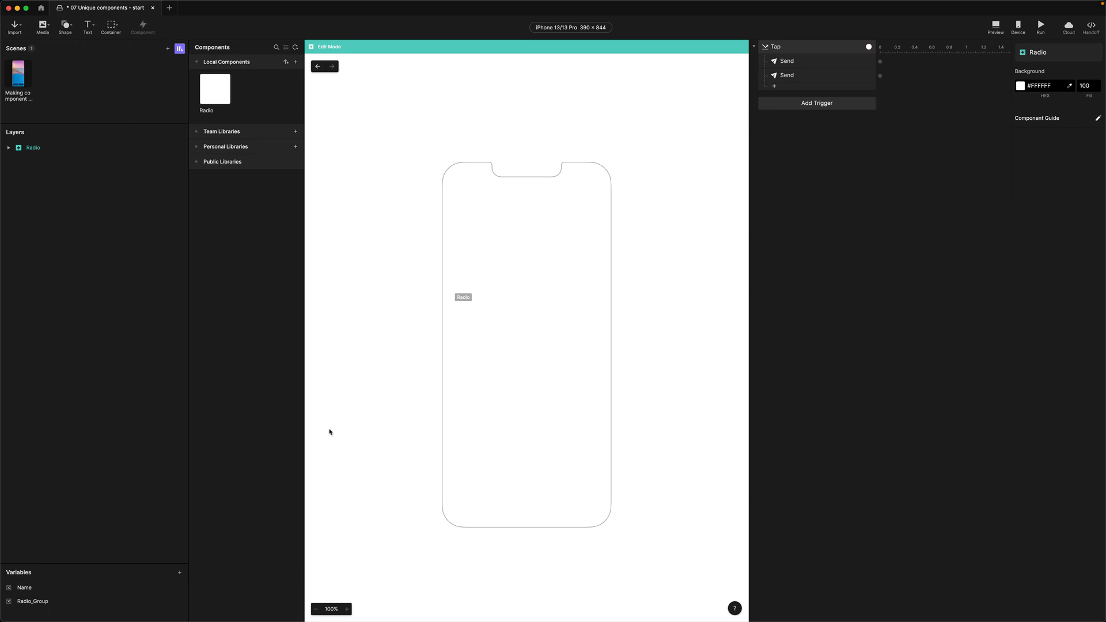
Add two more variables, enlarge the variables list, and set both to Text
click(180, 575)
click(181, 574)
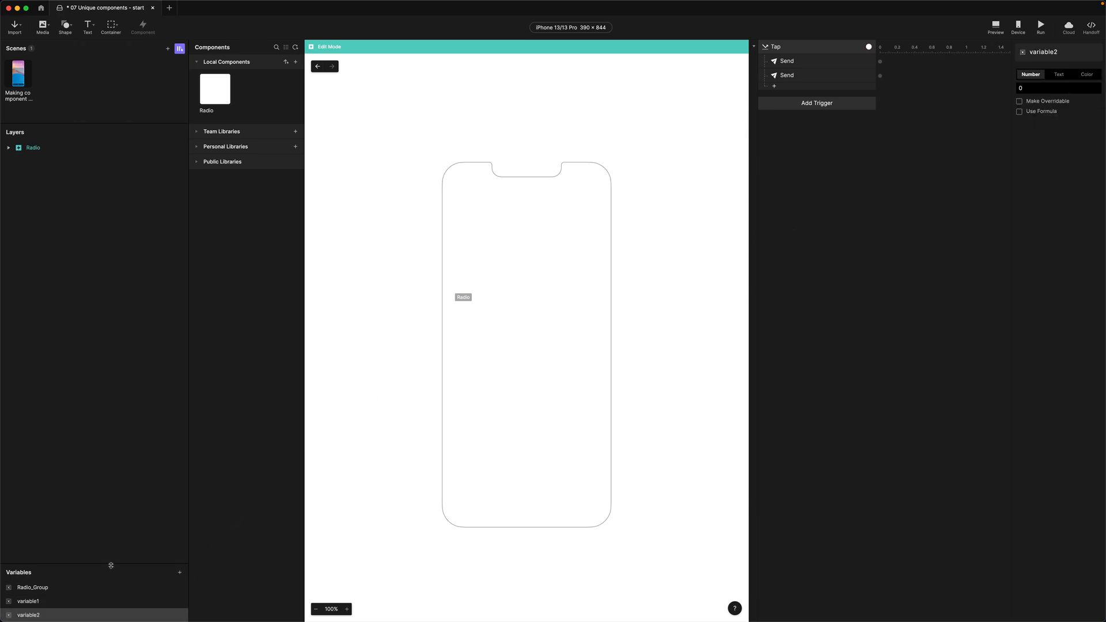
drag(111, 566, 111, 490)
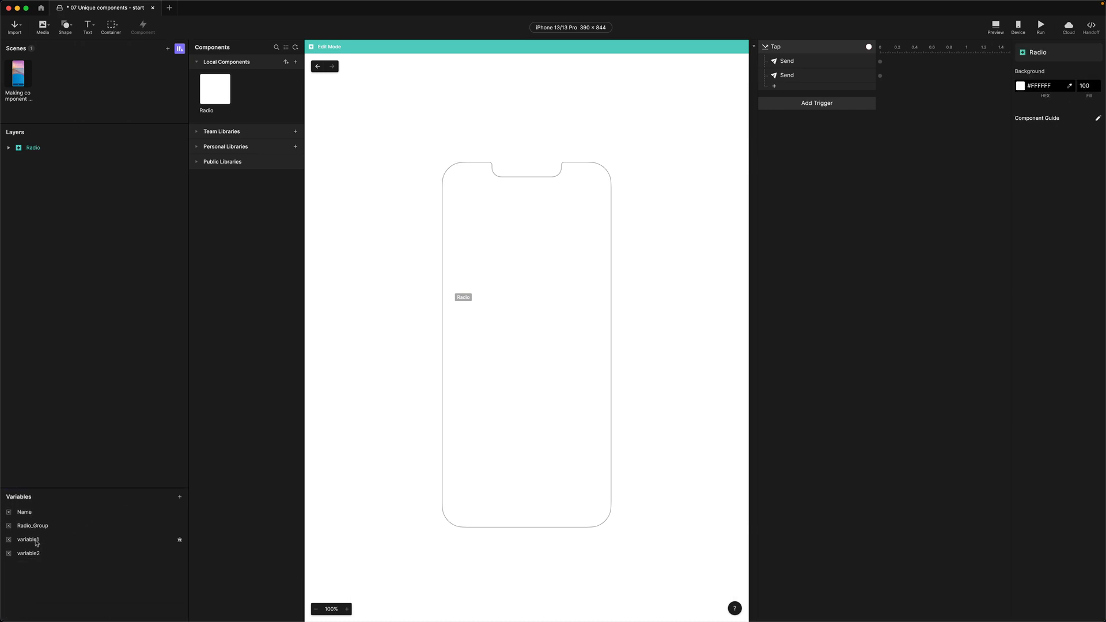
click(36, 543)
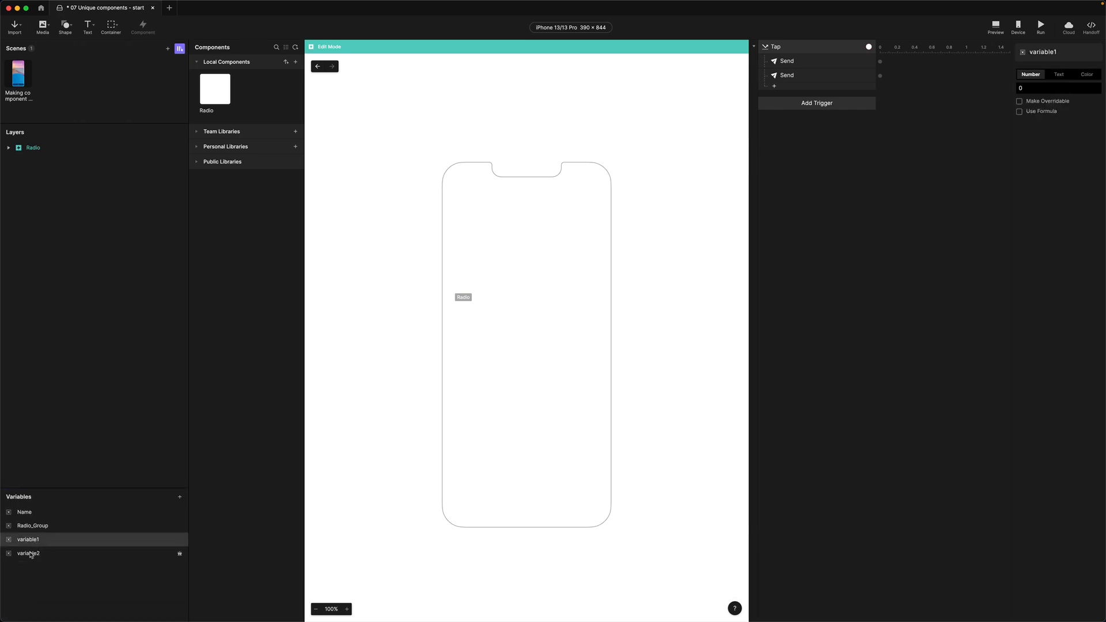
shift+click(31, 556)
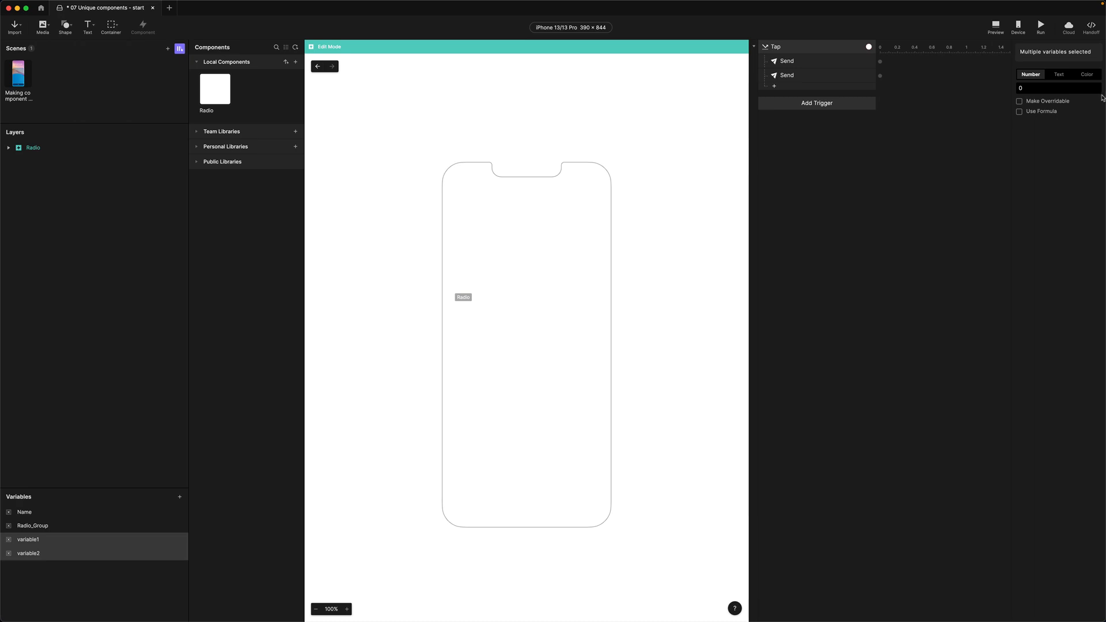
click(1059, 73)
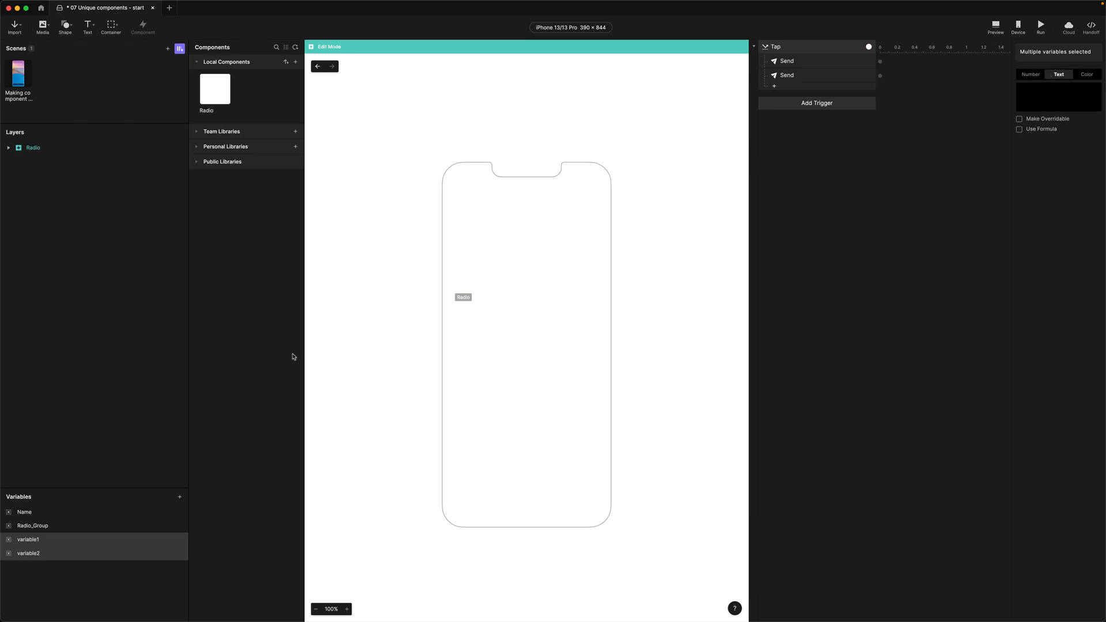
Rename the new variables to SelectedName and SelectedGroup
click(31, 542)
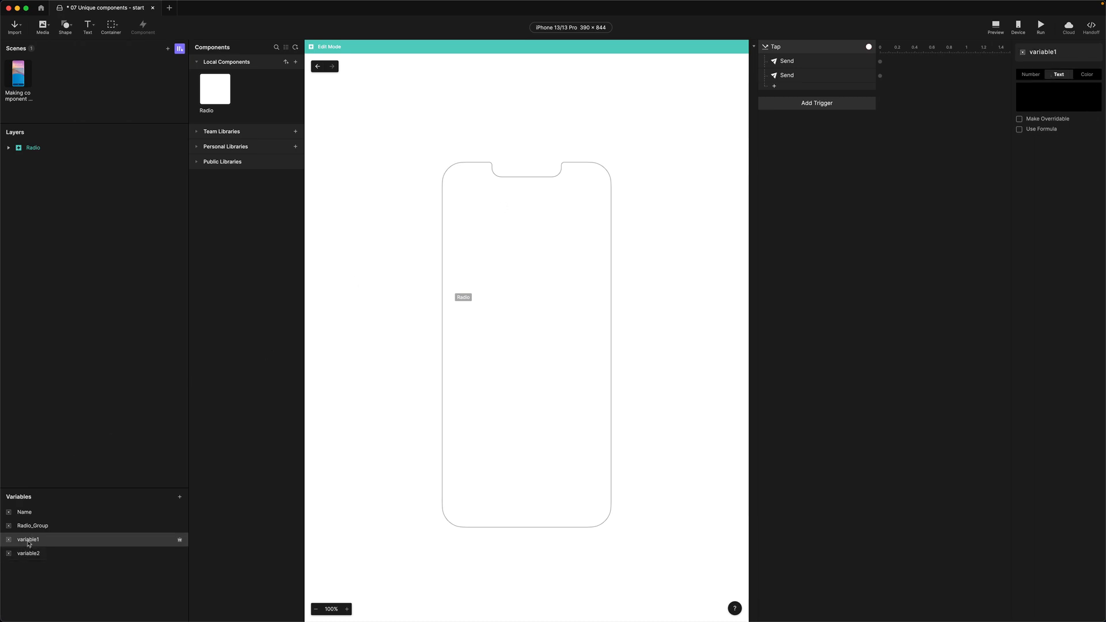
double_click(29, 542)
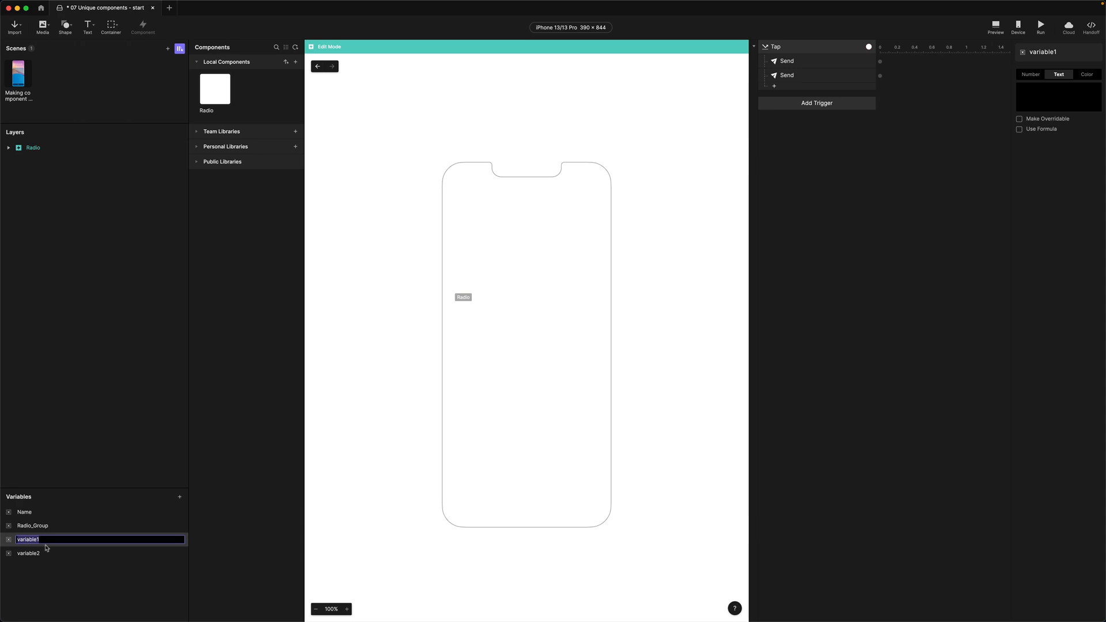
text(SelectedName)
key(Return)
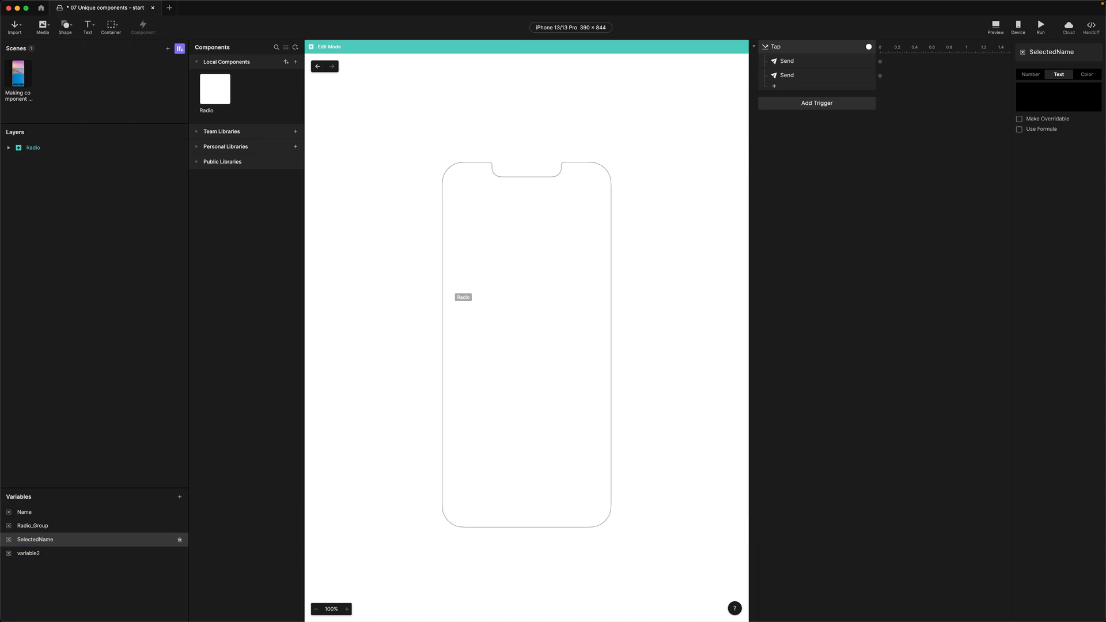
double_click(30, 554)
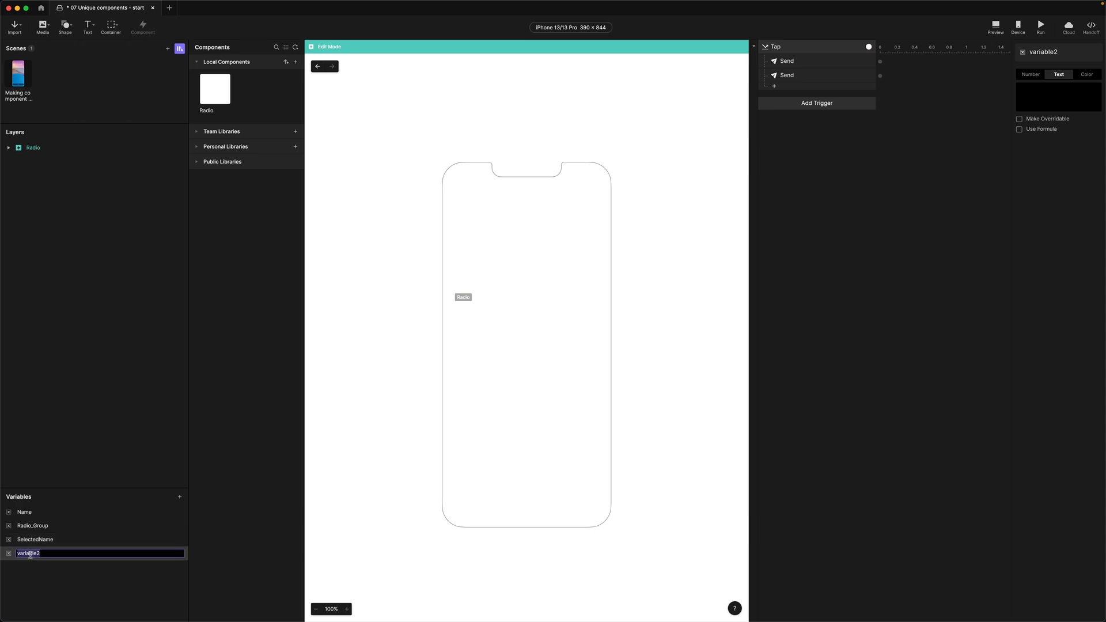
text(SelectedGroup)
key(Return)
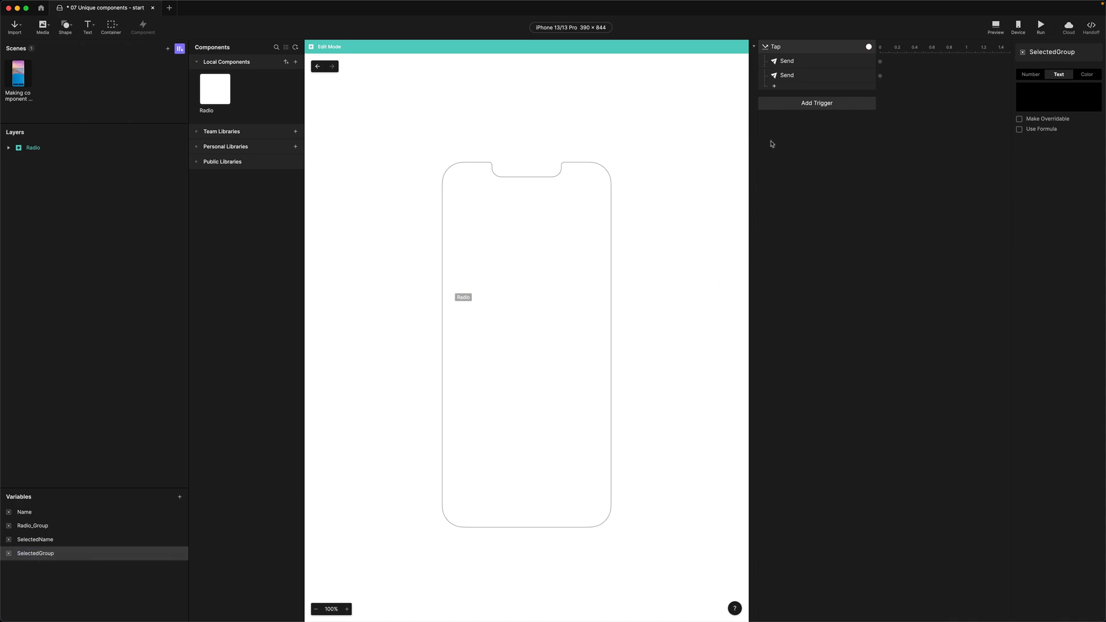
click(784, 106)
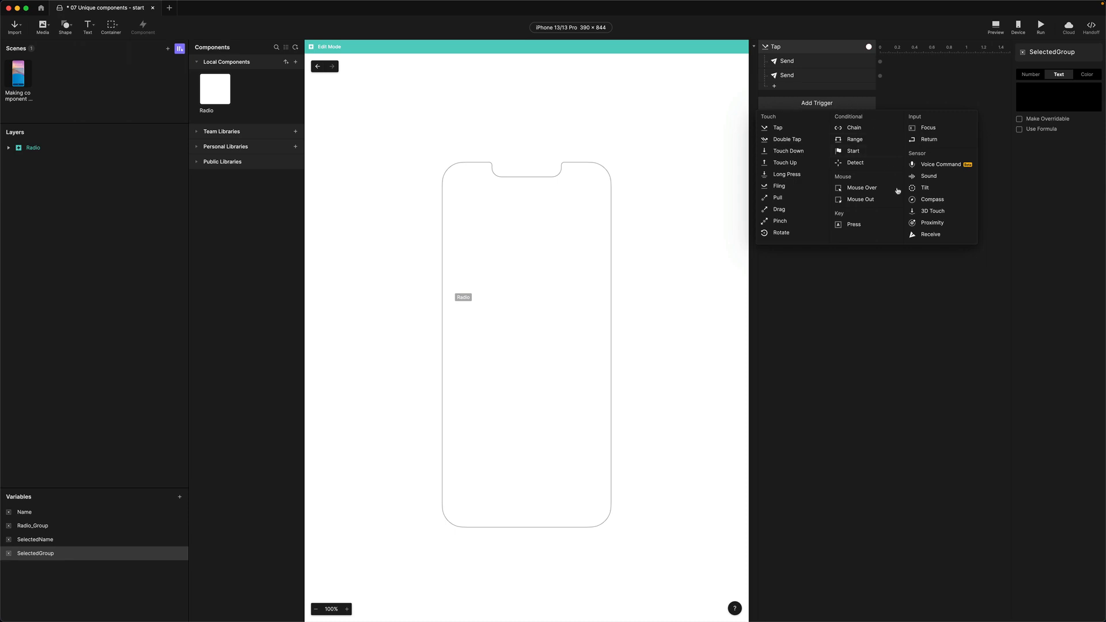
Add a Receive trigger for RadioSelected that stores the received value in SelectedName
click(922, 236)
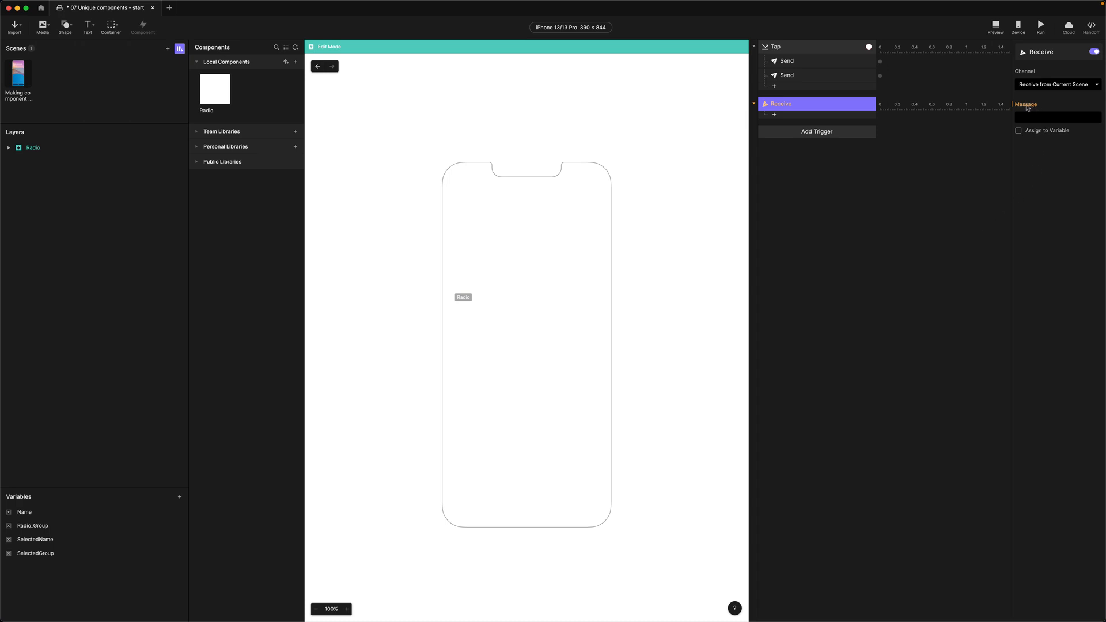
click(1031, 117)
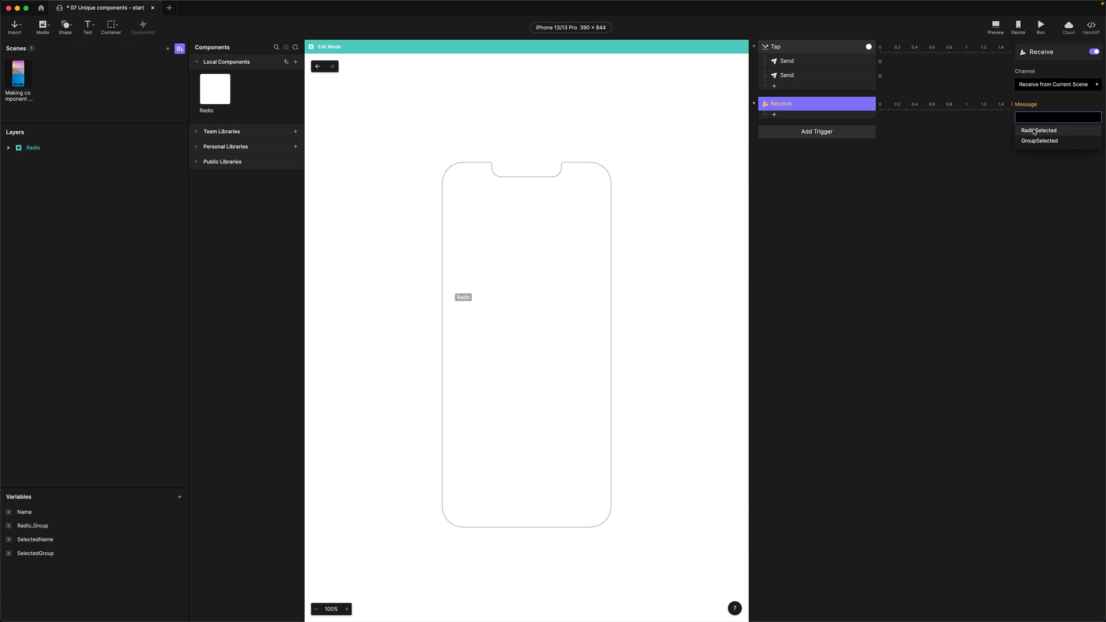
click(1035, 130)
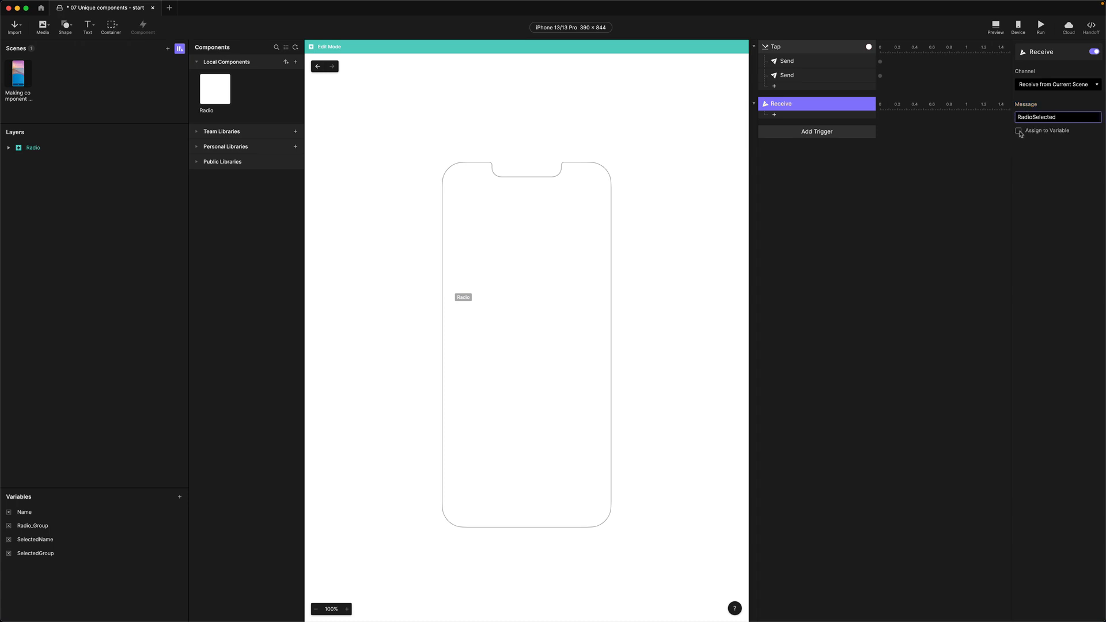
click(1019, 131)
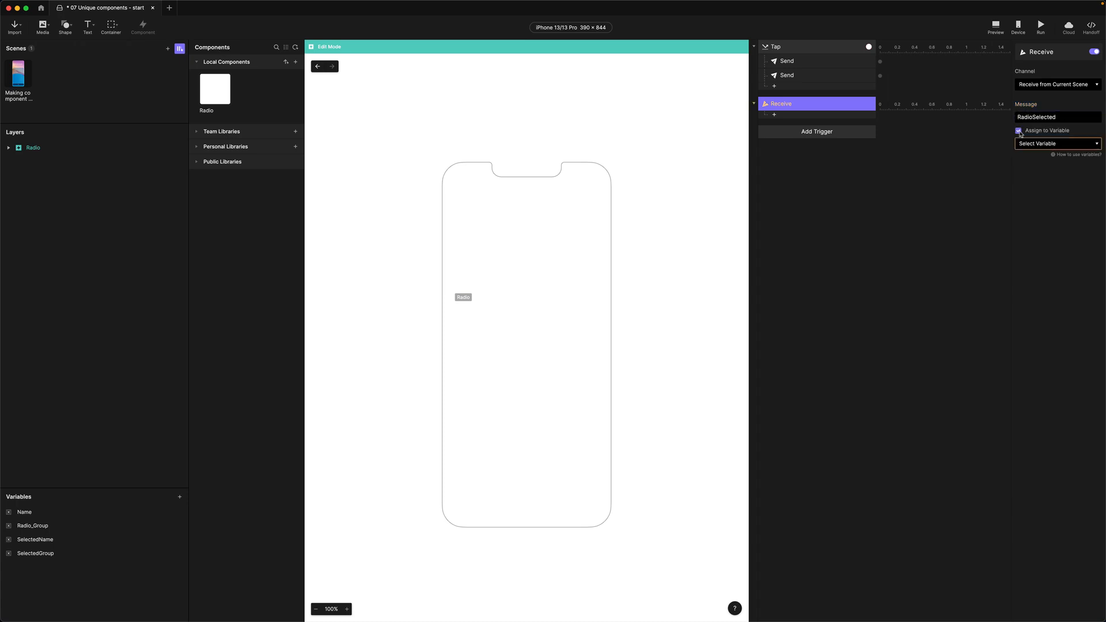
click(1048, 145)
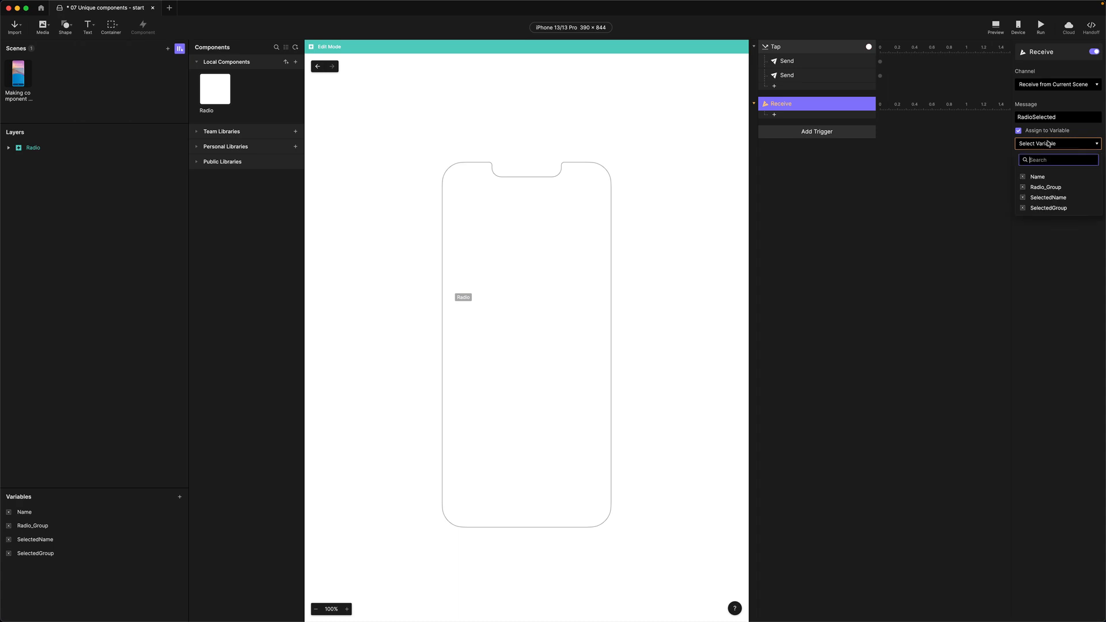
click(1049, 198)
click(773, 135)
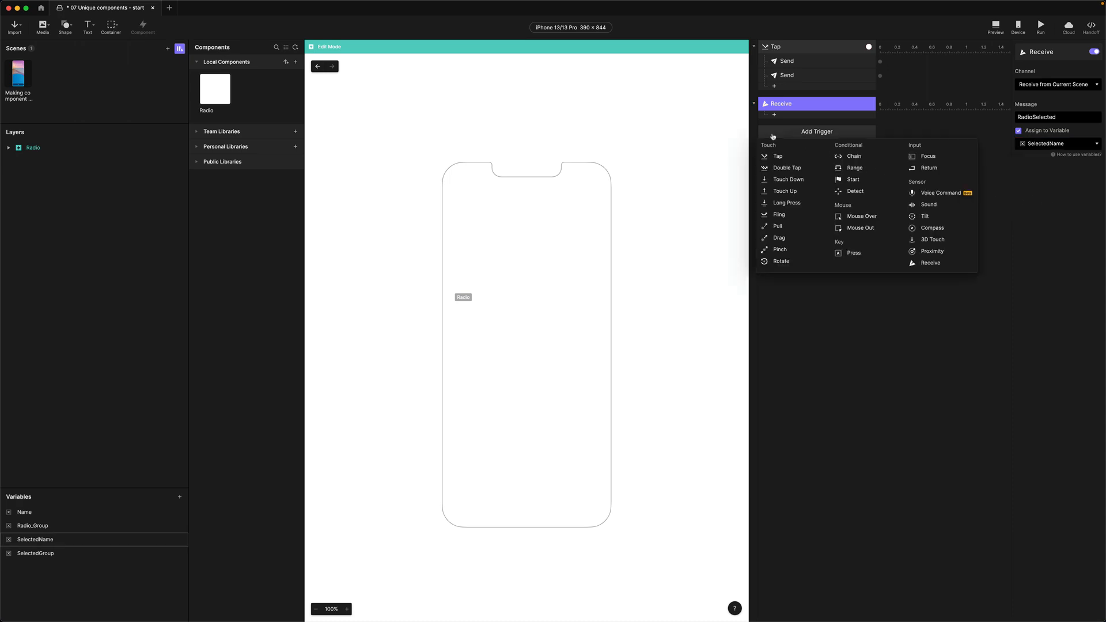
Add another Receive trigger for GroupSelected that assigns its value to SelectedGroup
click(928, 263)
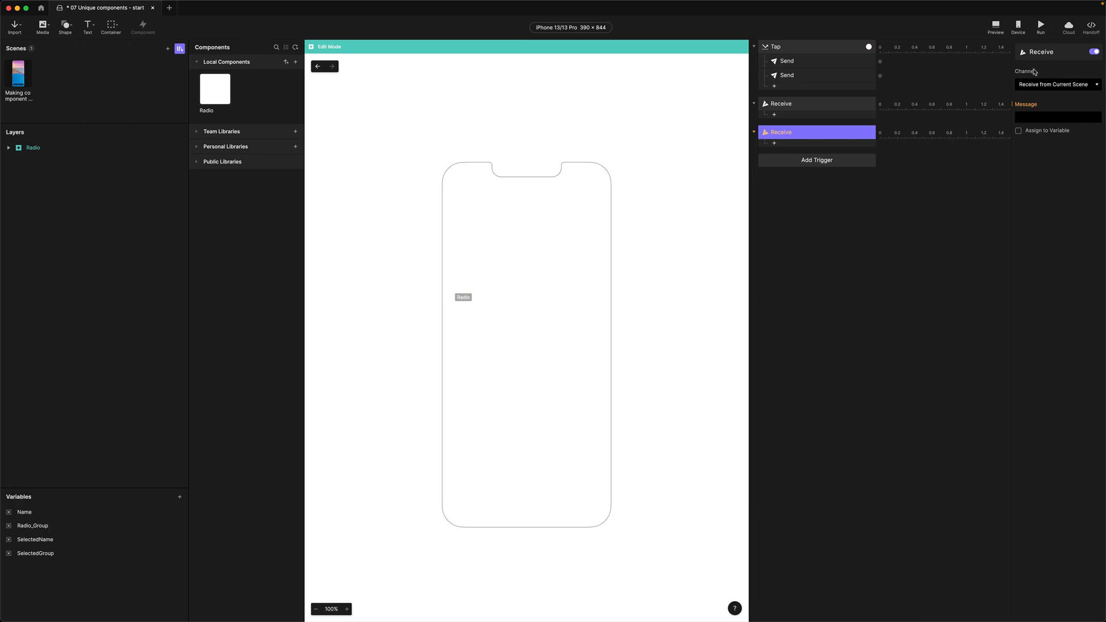
click(1029, 117)
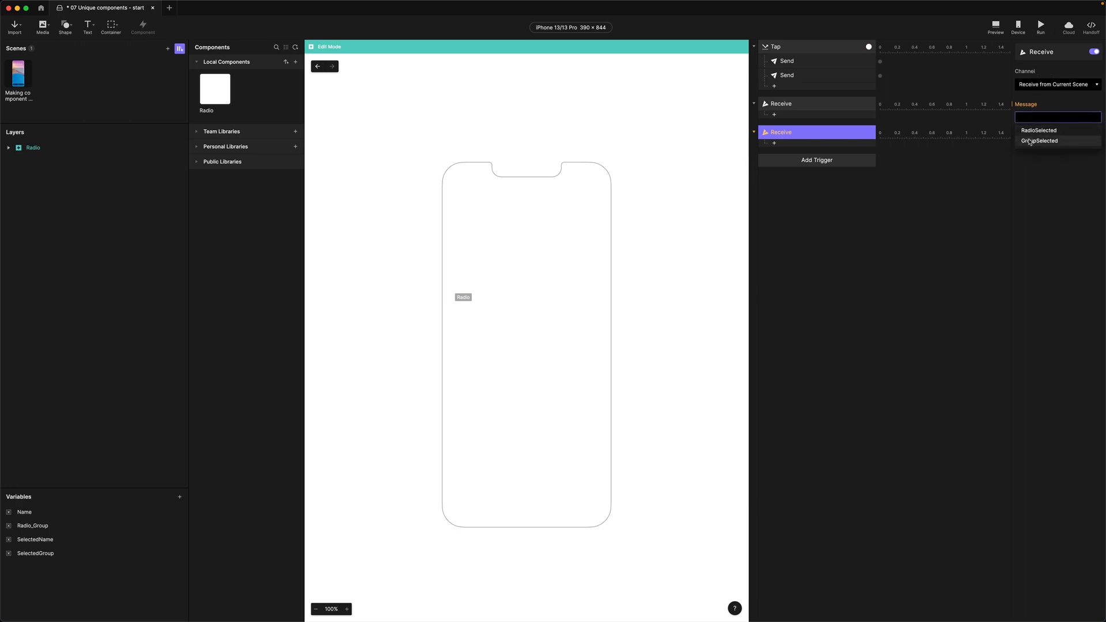
click(1030, 141)
click(1019, 131)
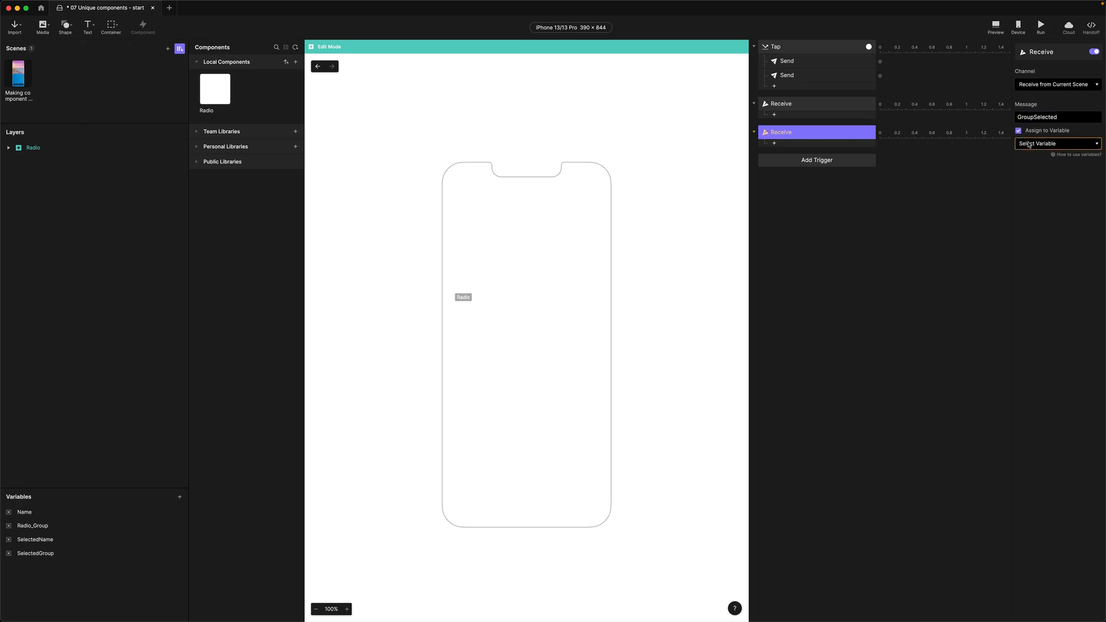
click(1030, 145)
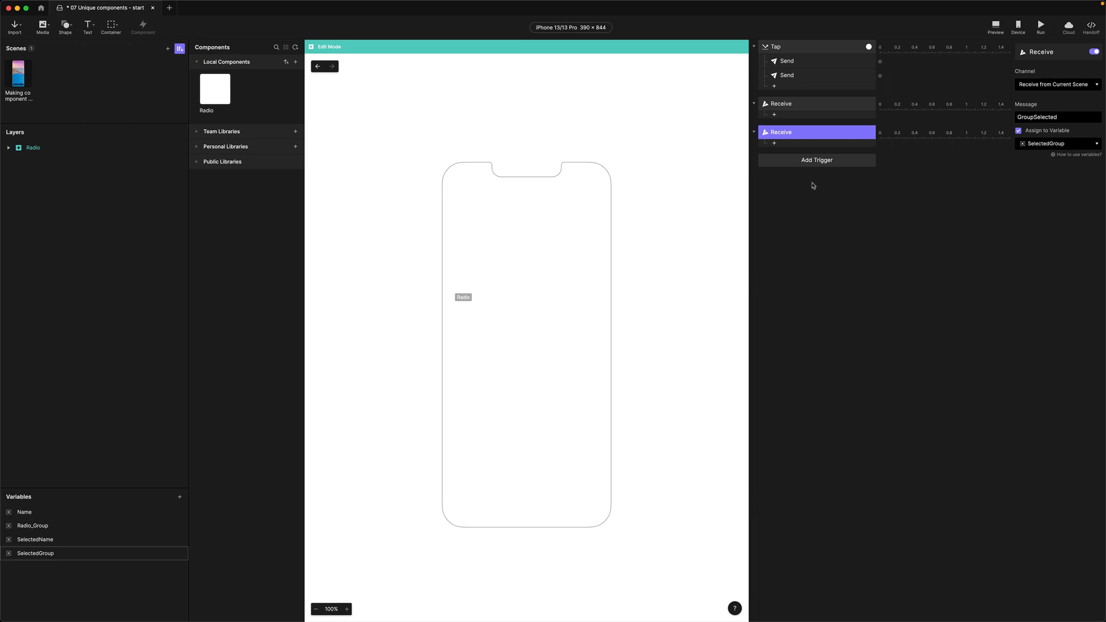
click(810, 165)
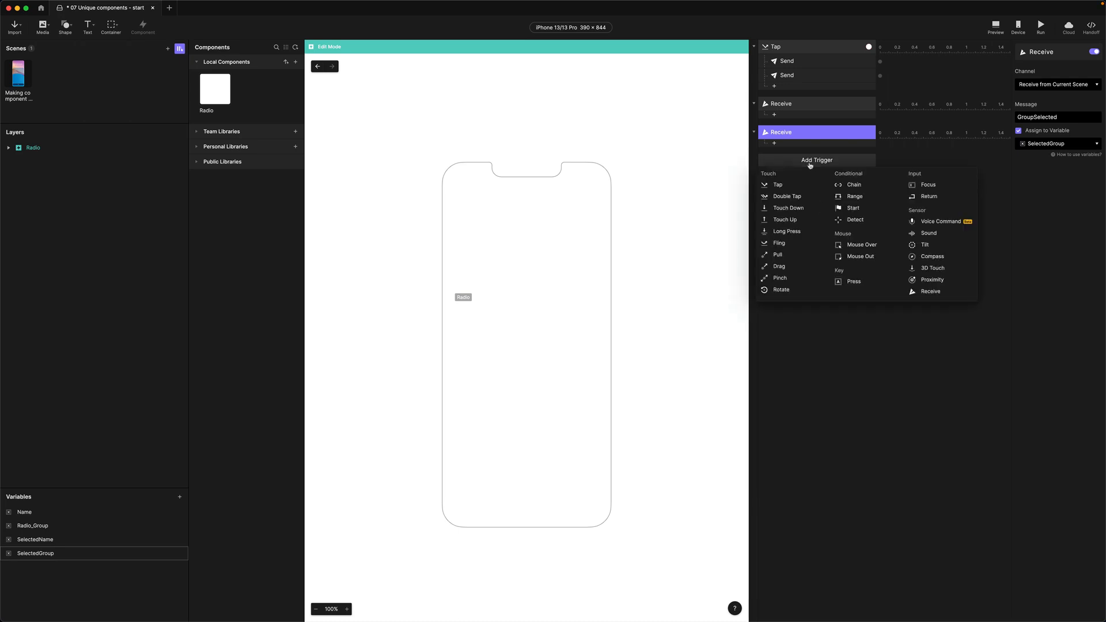
Add a Detect trigger watching SelectedName with a Condition response under it
click(856, 220)
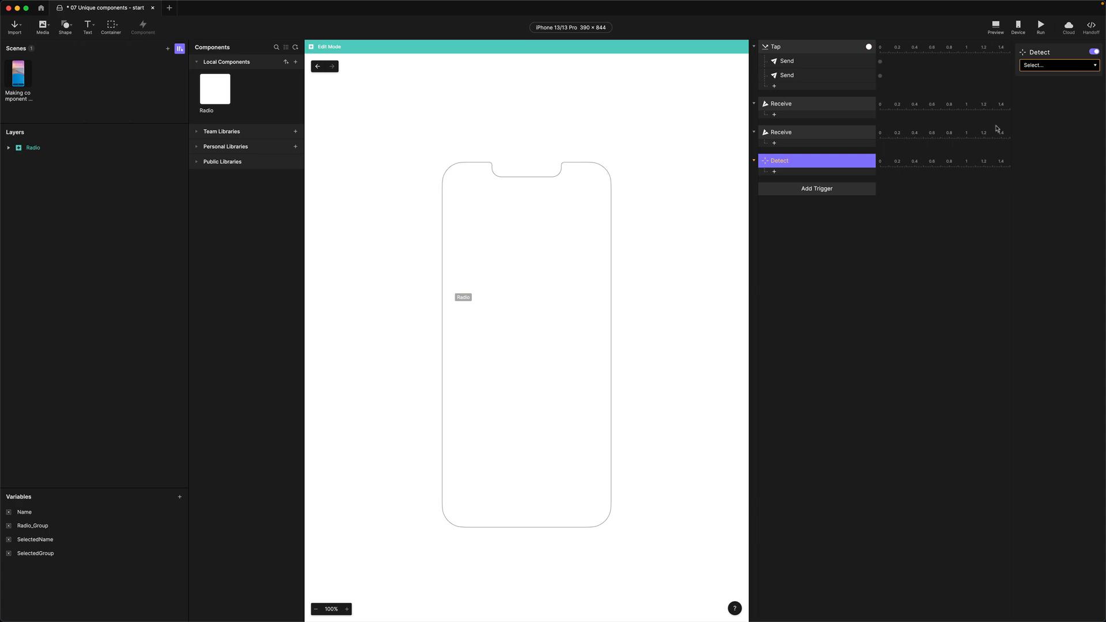
click(1043, 67)
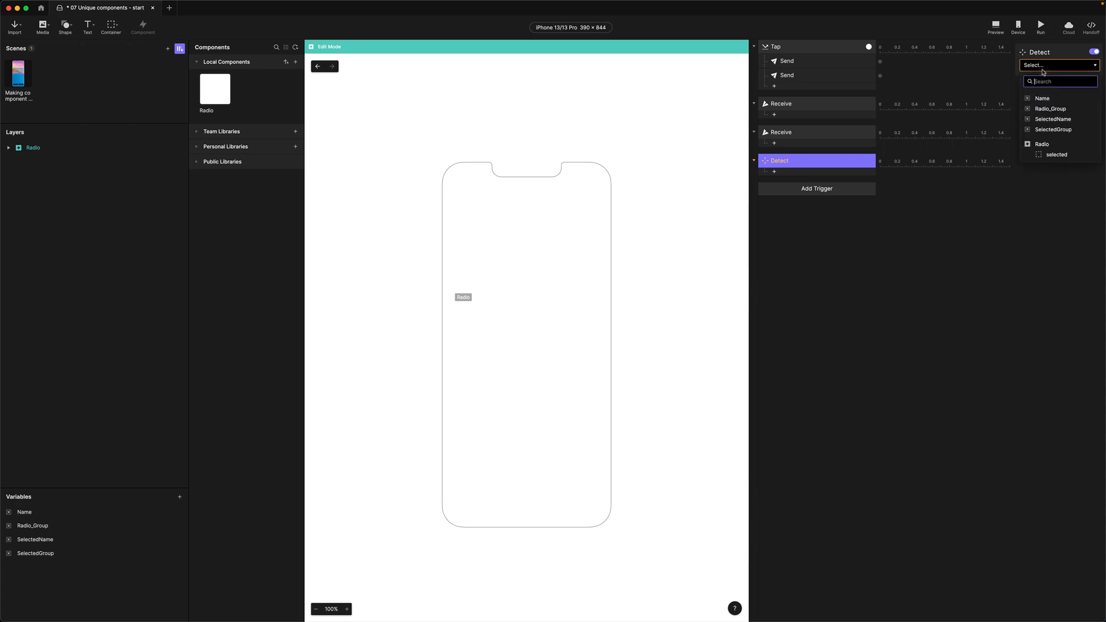
click(1043, 119)
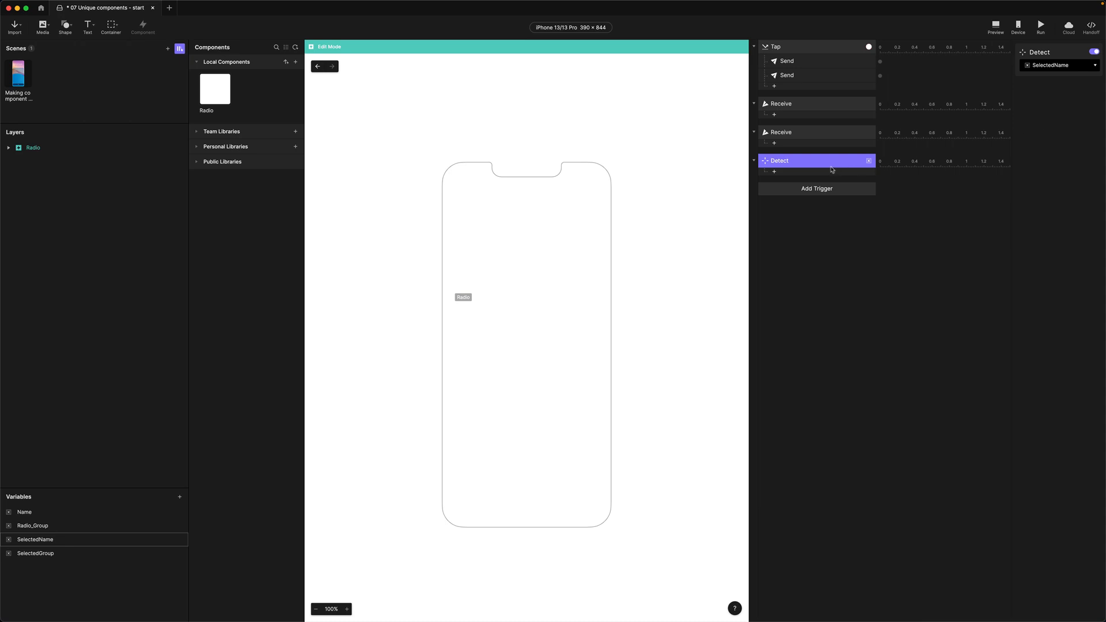
click(801, 172)
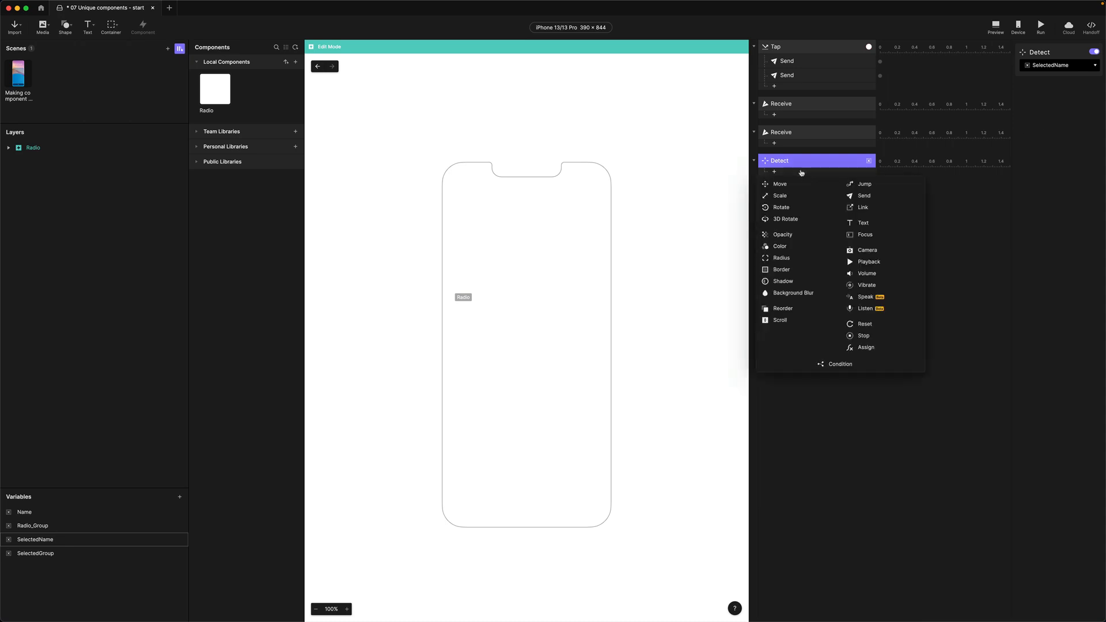
click(836, 363)
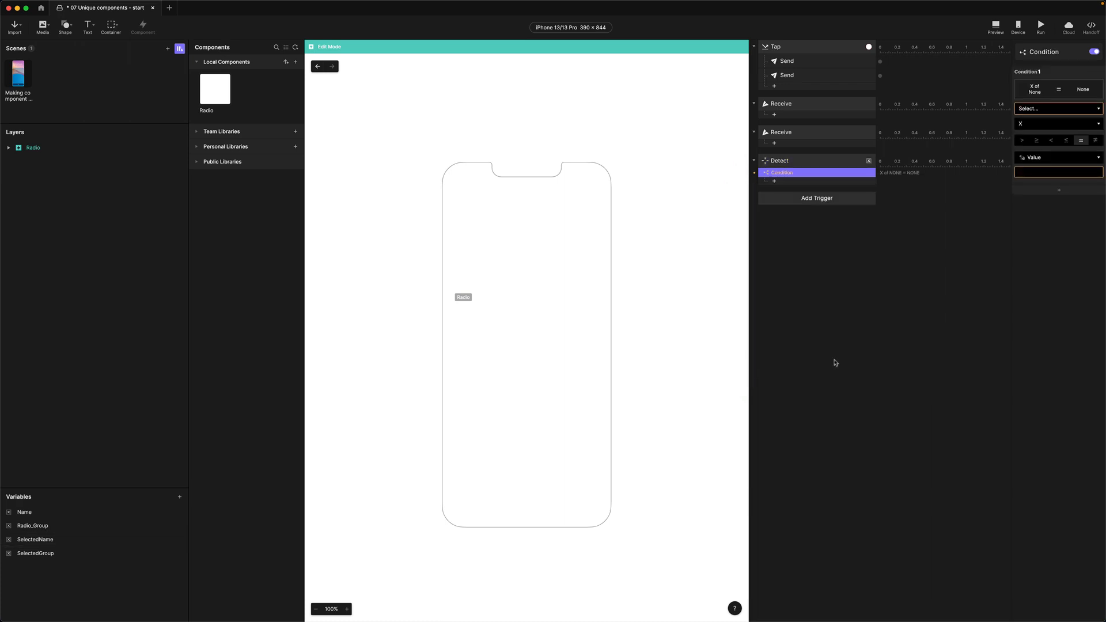
Set the first condition to SelectedName equals Name
click(1034, 108)
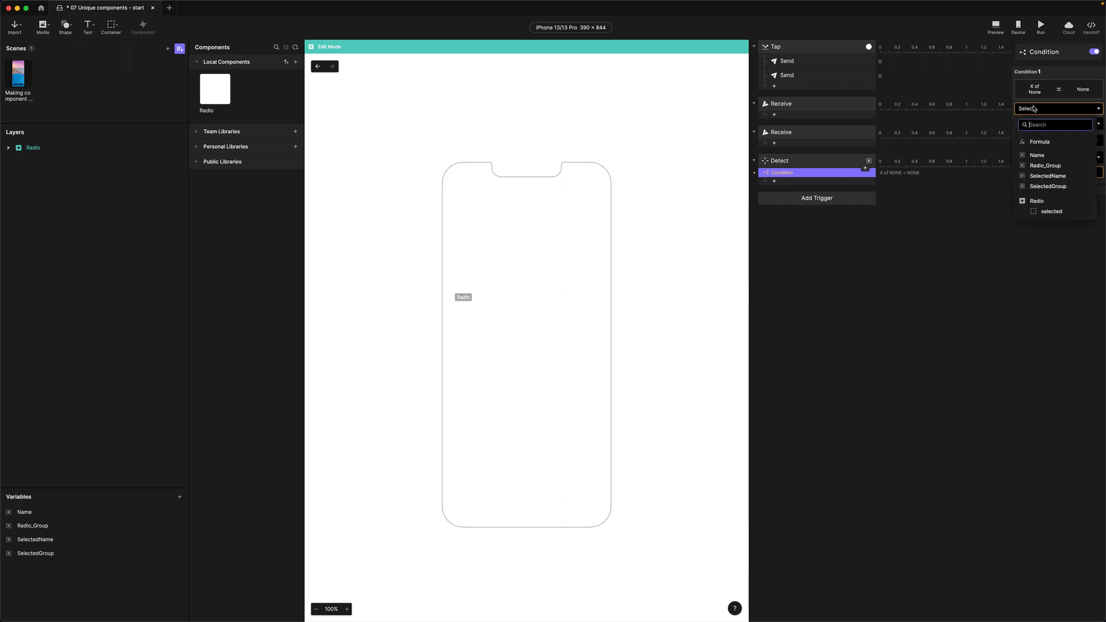
click(1046, 177)
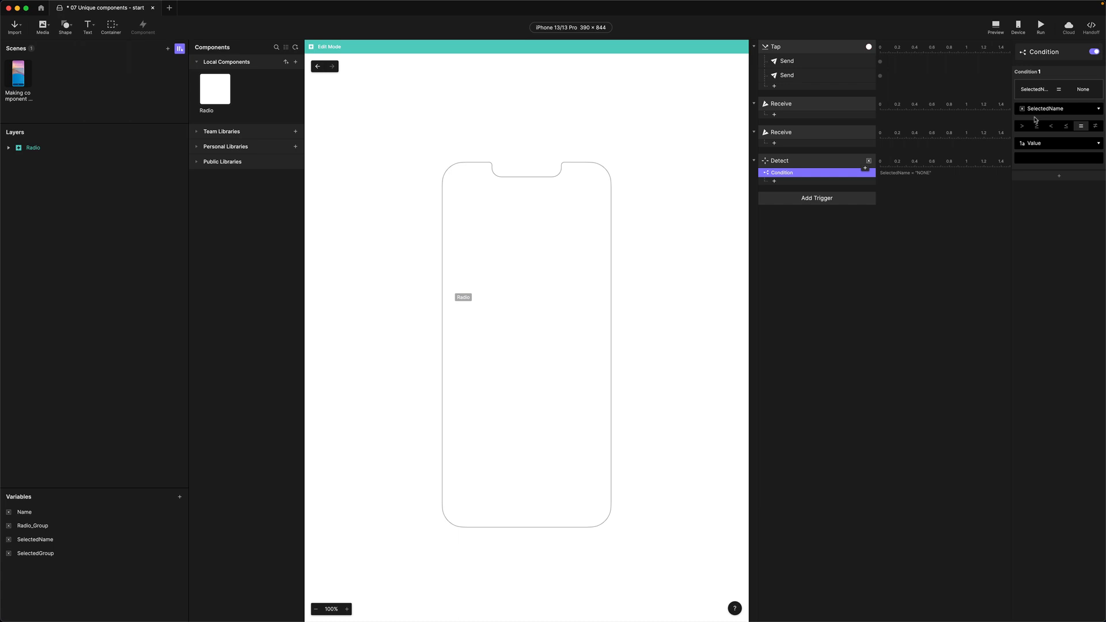
click(1032, 144)
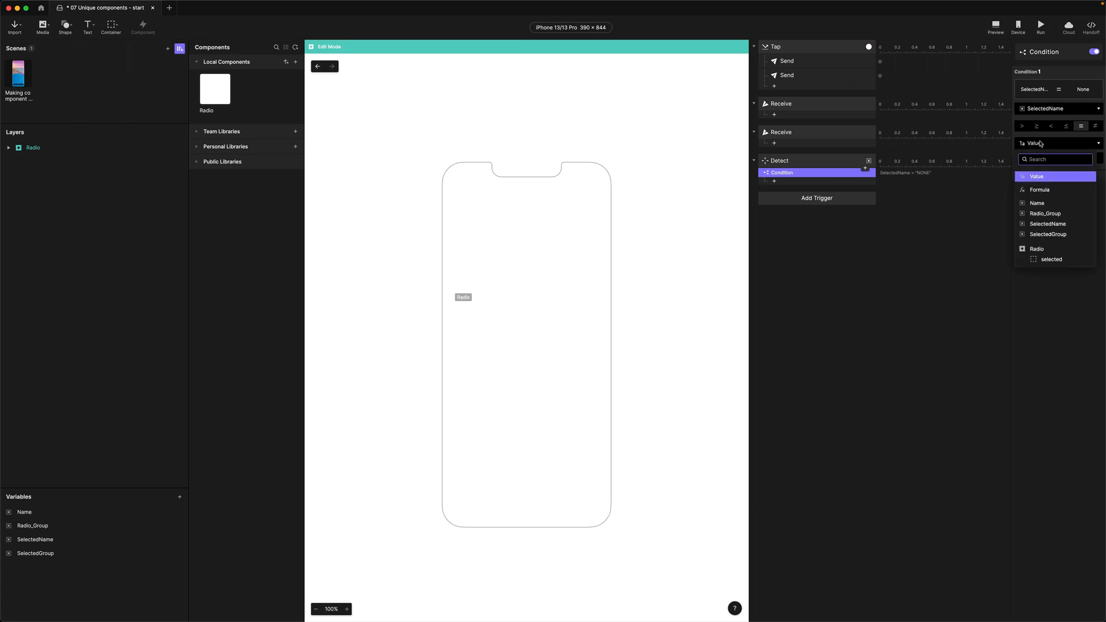
click(1033, 203)
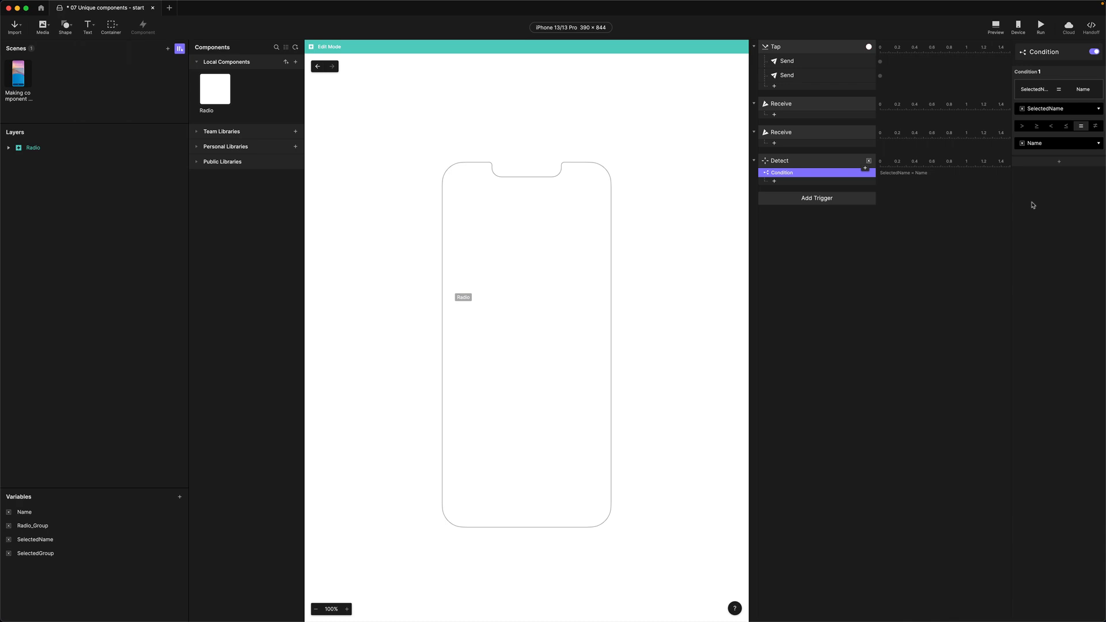
Add a second condition requiring SelectedGroup to equal Radio_Group
click(1058, 163)
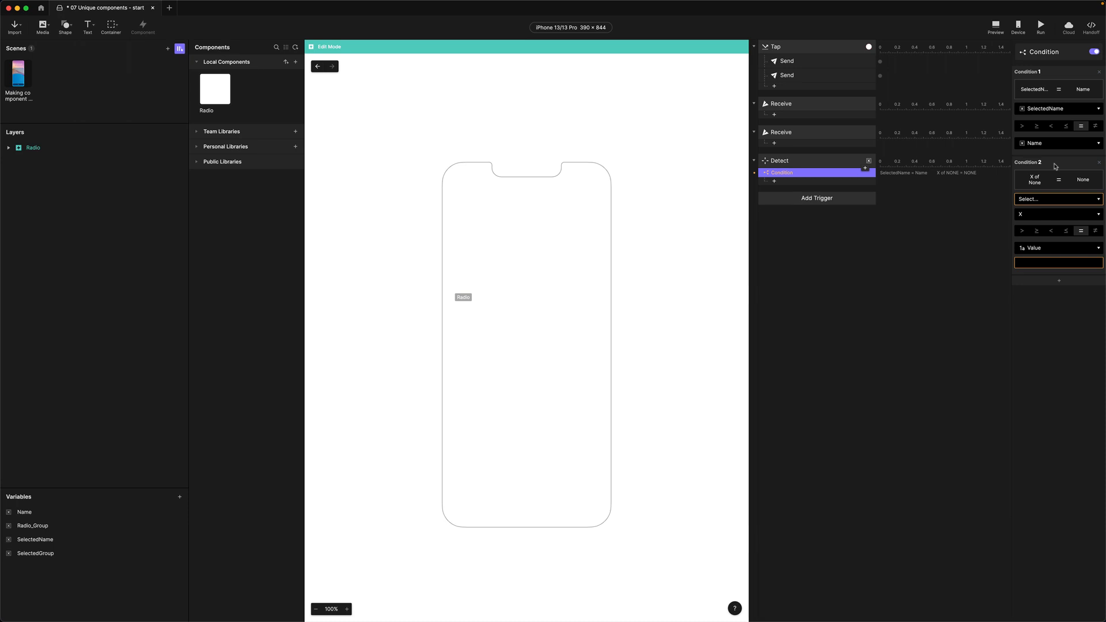
click(1043, 200)
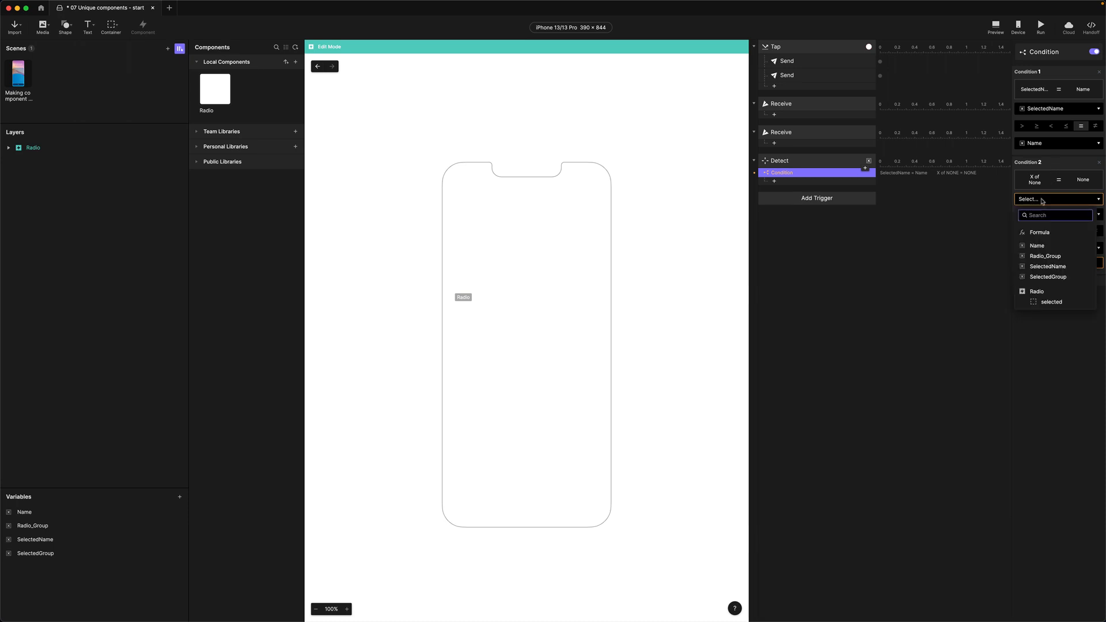
click(1044, 278)
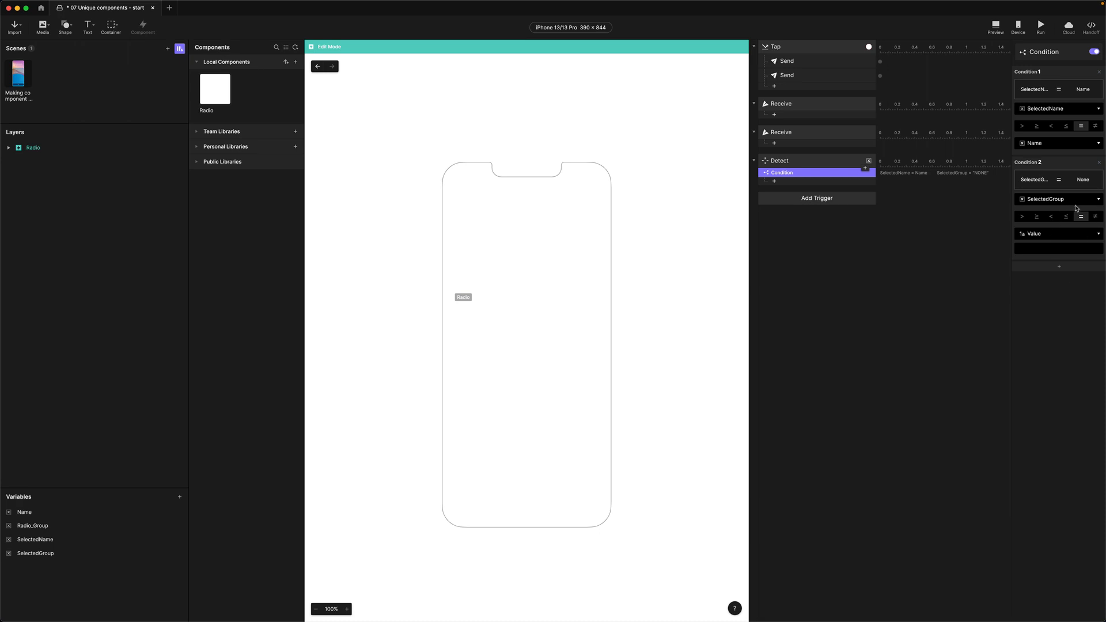
click(1026, 235)
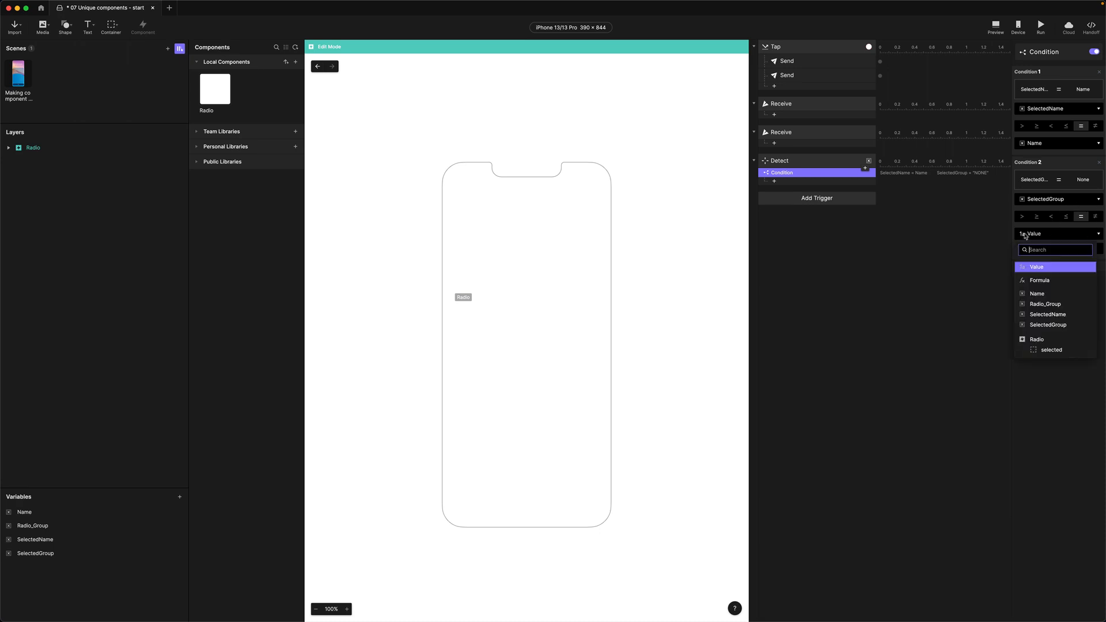
click(1046, 305)
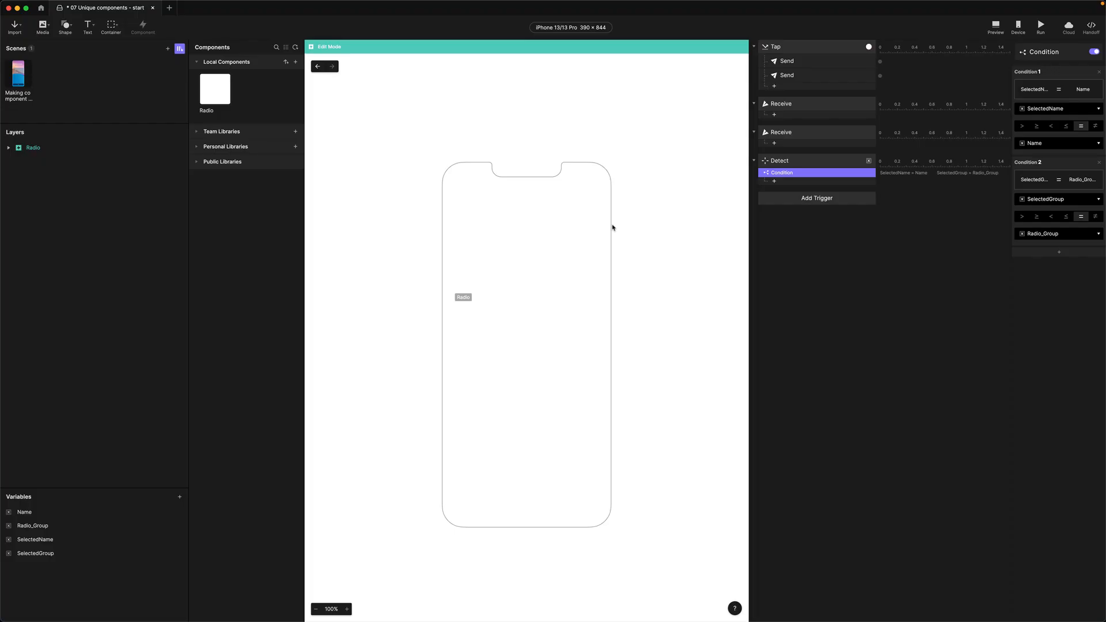
Add an Opacity response under the condition and name it Show Selected
click(774, 181)
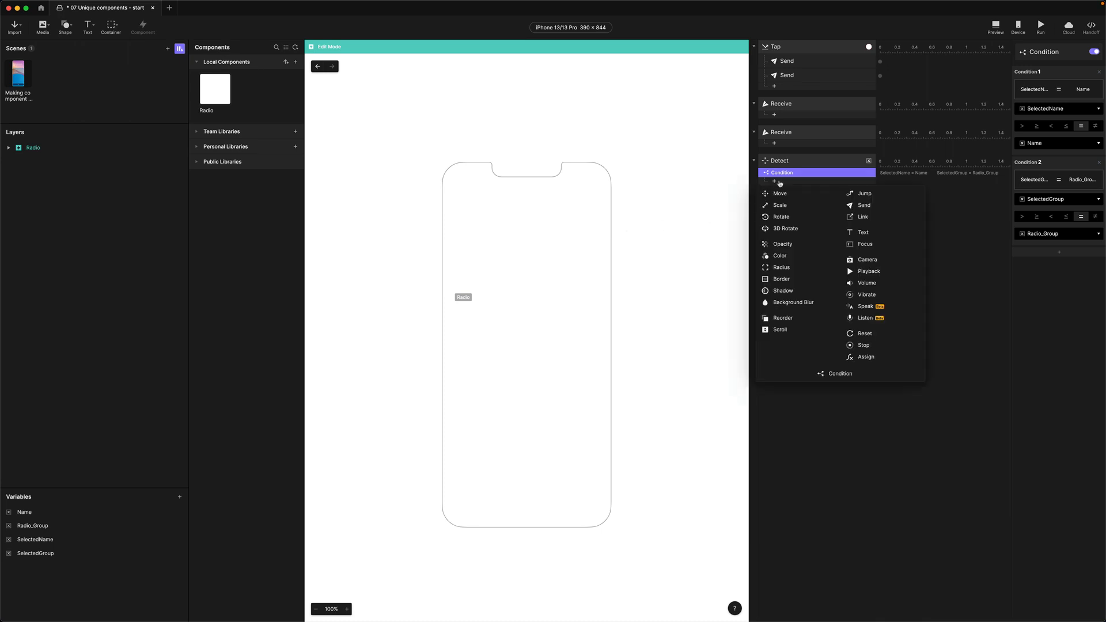
click(784, 246)
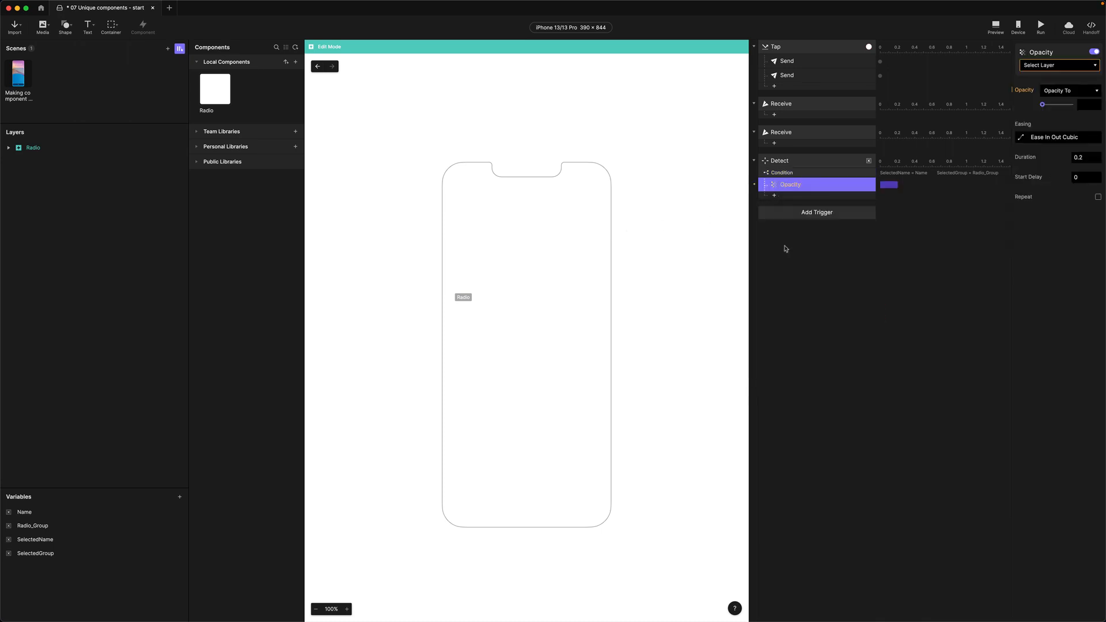
double_click(794, 185)
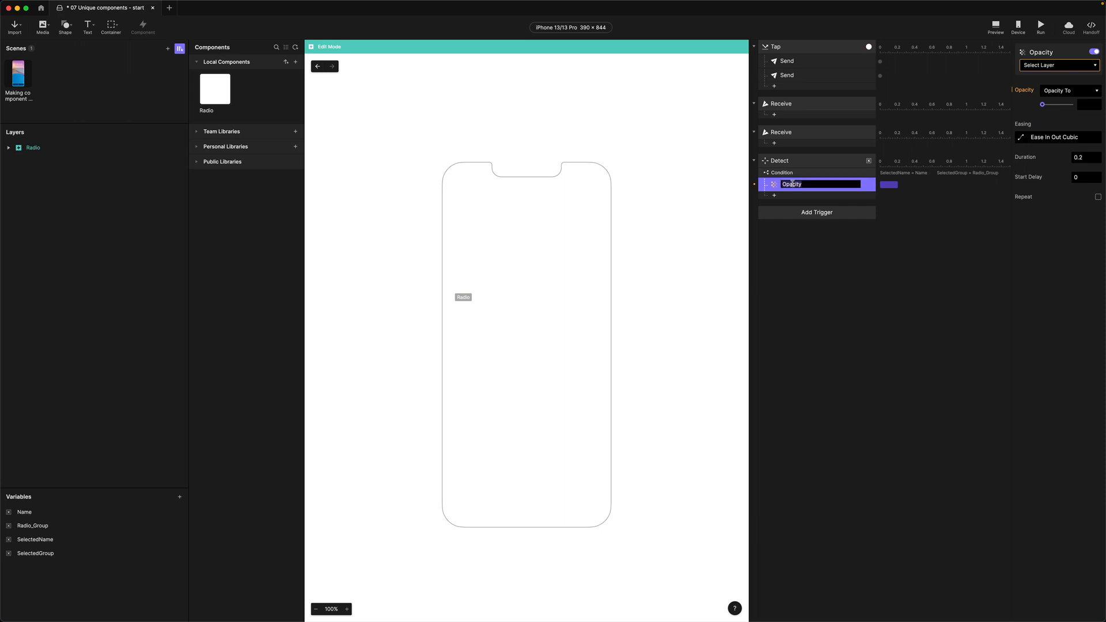
text(Shoe Selected)
drag(795, 186, 793, 188)
text(w Selected)
key(Return)
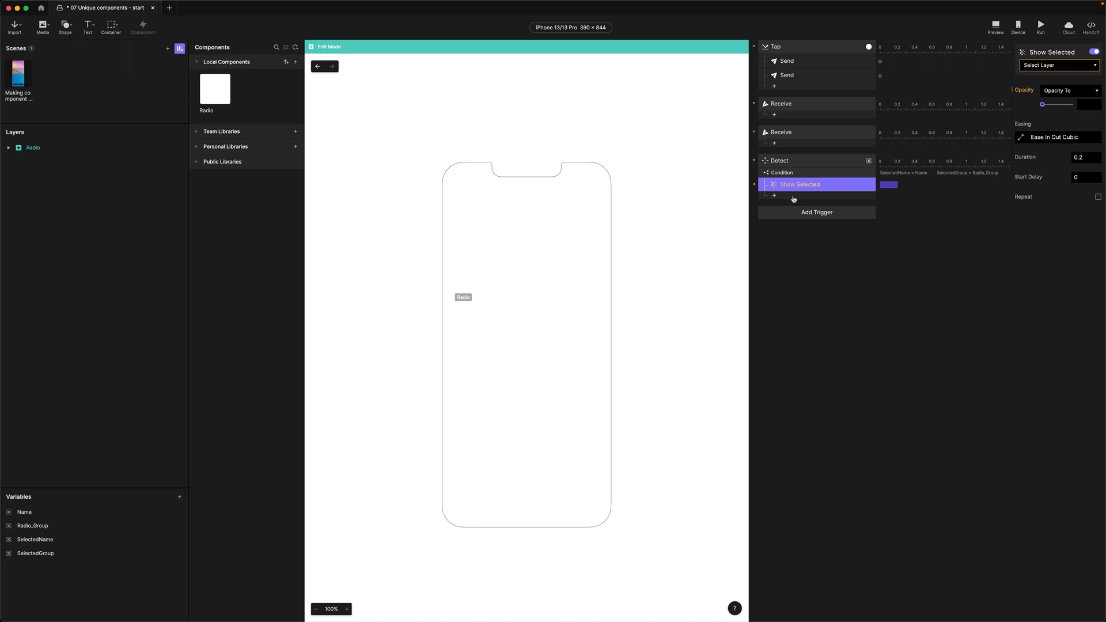
Target the selected layer with opacity 100 and duration 0
click(1041, 64)
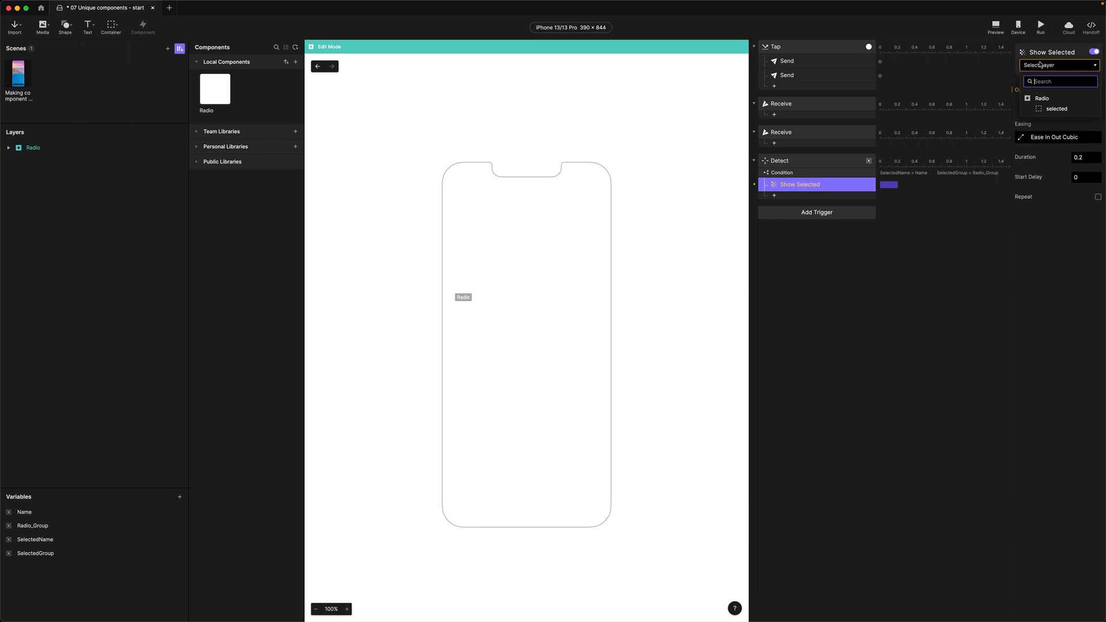
click(1057, 109)
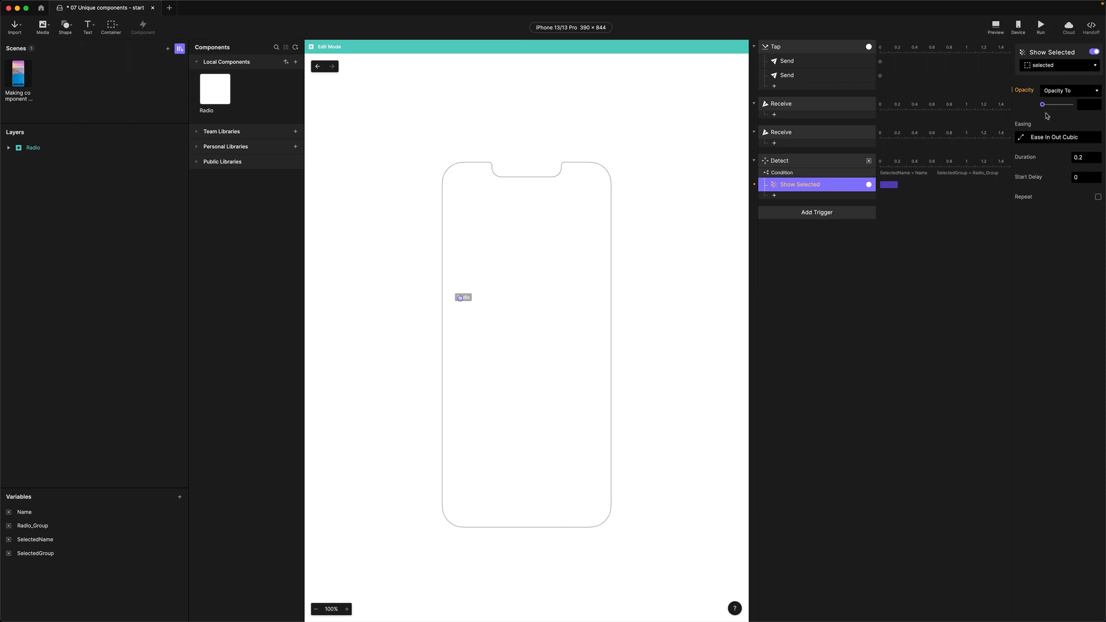
drag(1043, 104, 1073, 107)
click(1079, 157)
text(0)
key(Return)
click(776, 174)
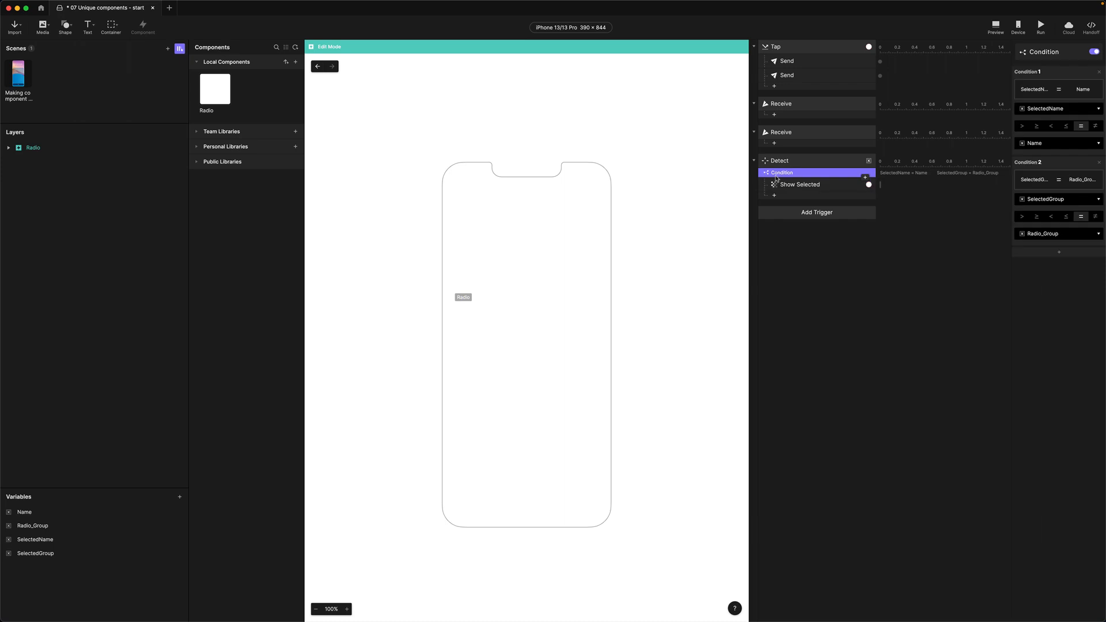
Duplicate the condition block, change it to SelectedName ≠ Name, and rename its response 'Hide Selected'
key(super+d)
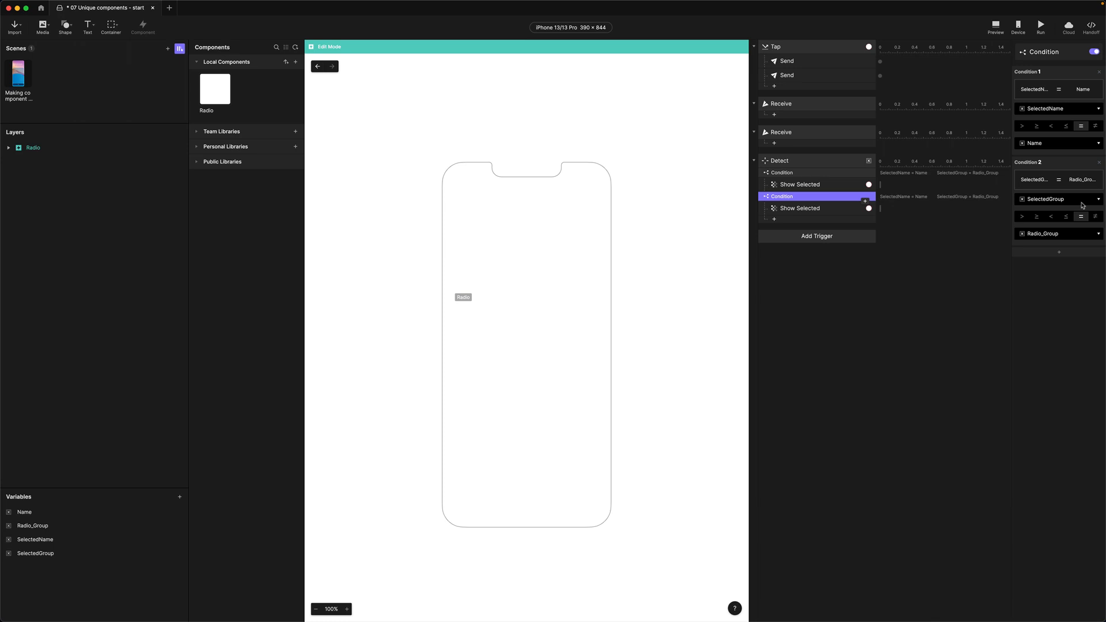
click(1096, 127)
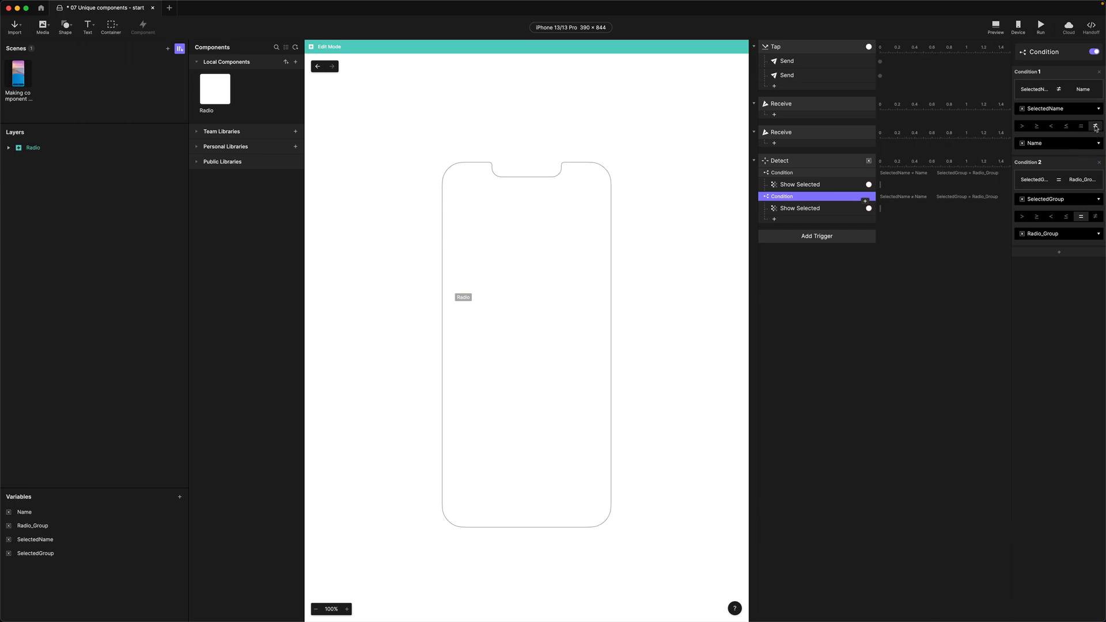
double_click(807, 209)
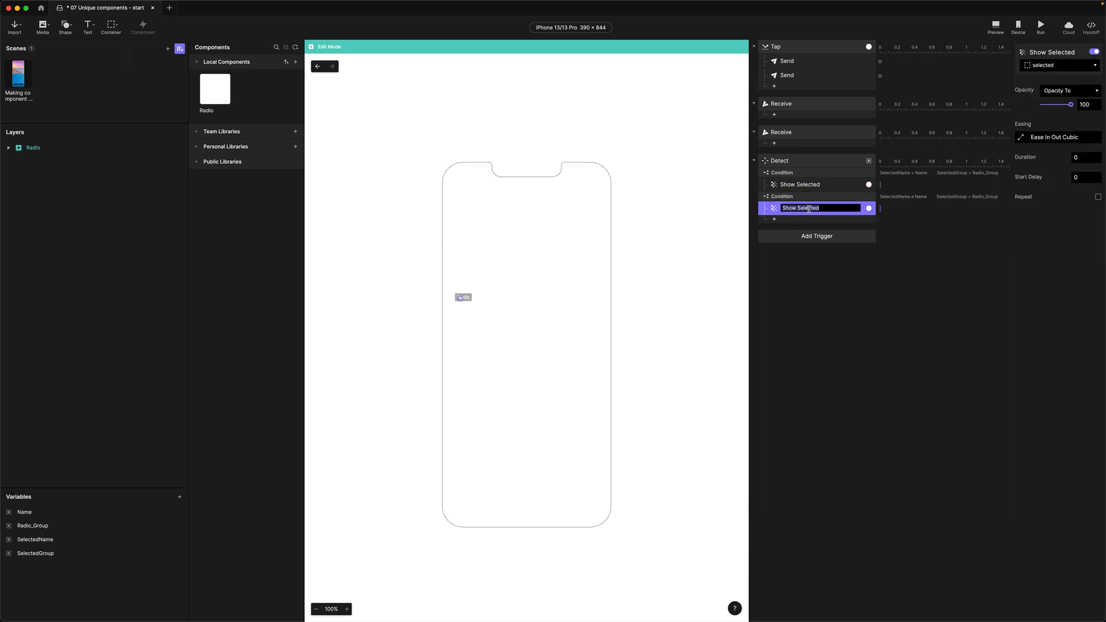
drag(797, 208, 778, 211)
text(Hide)
key(Return)
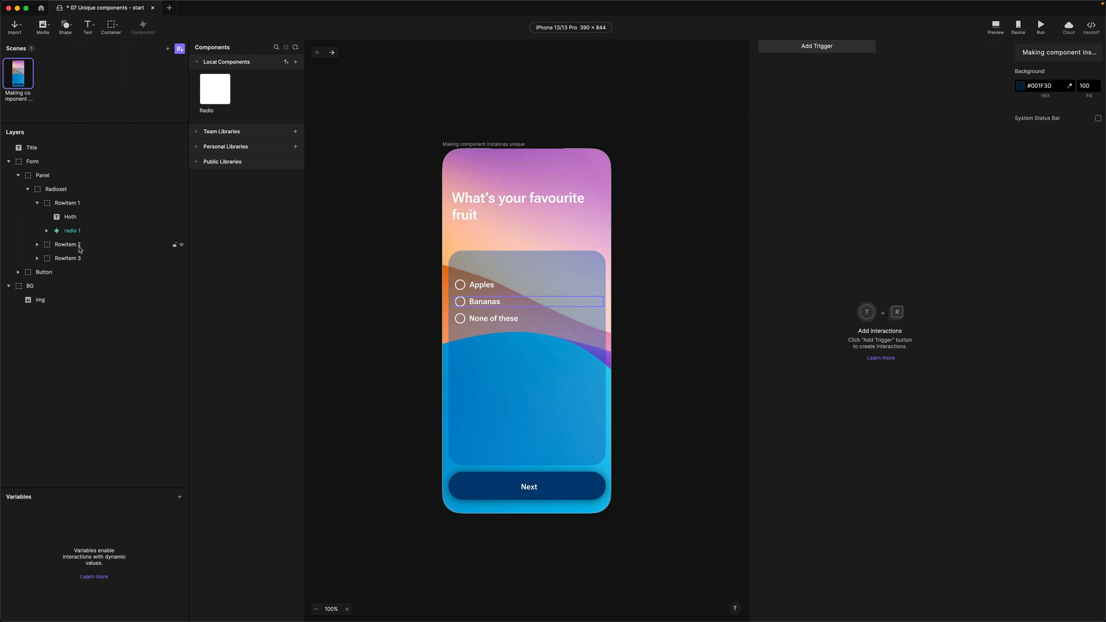
Turn the radio layers in RowItem 2 and RowItem 3 into components
click(38, 246)
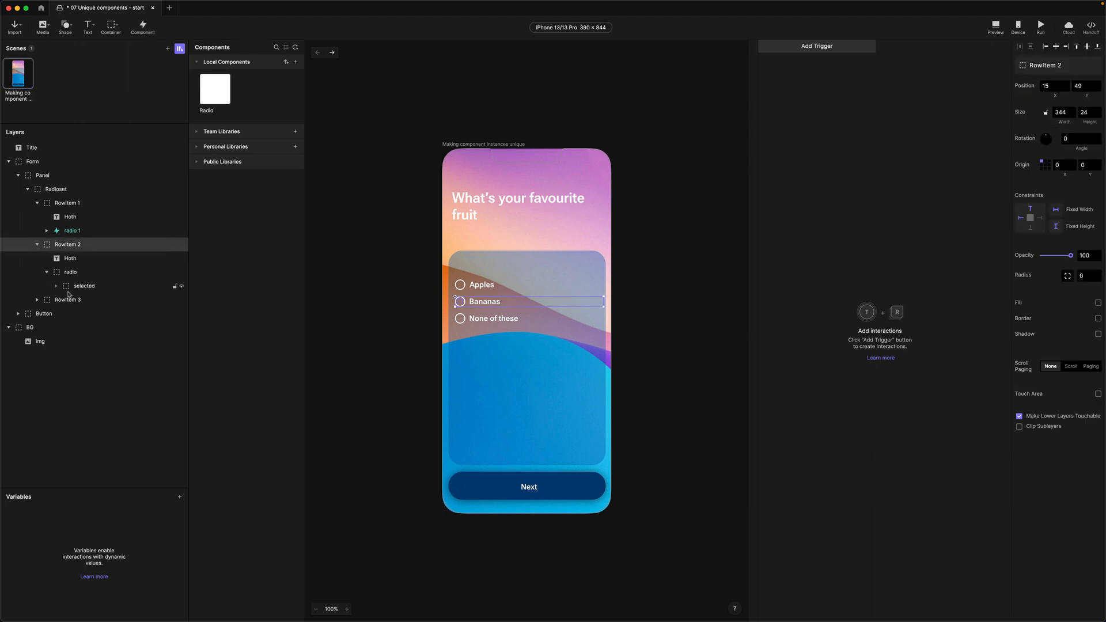
click(45, 274)
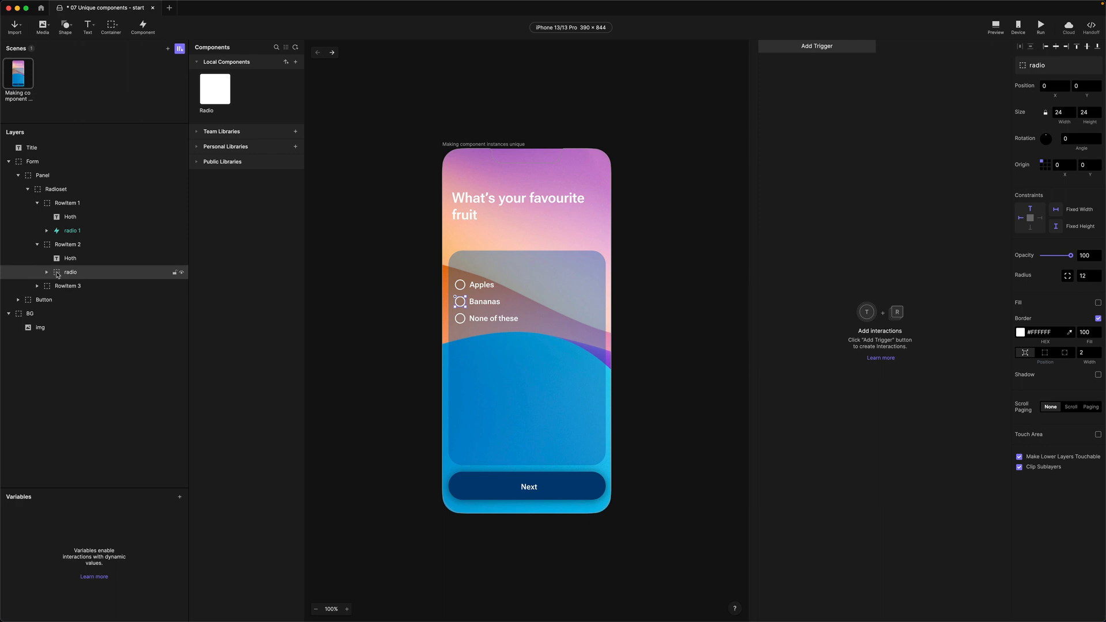
click(143, 26)
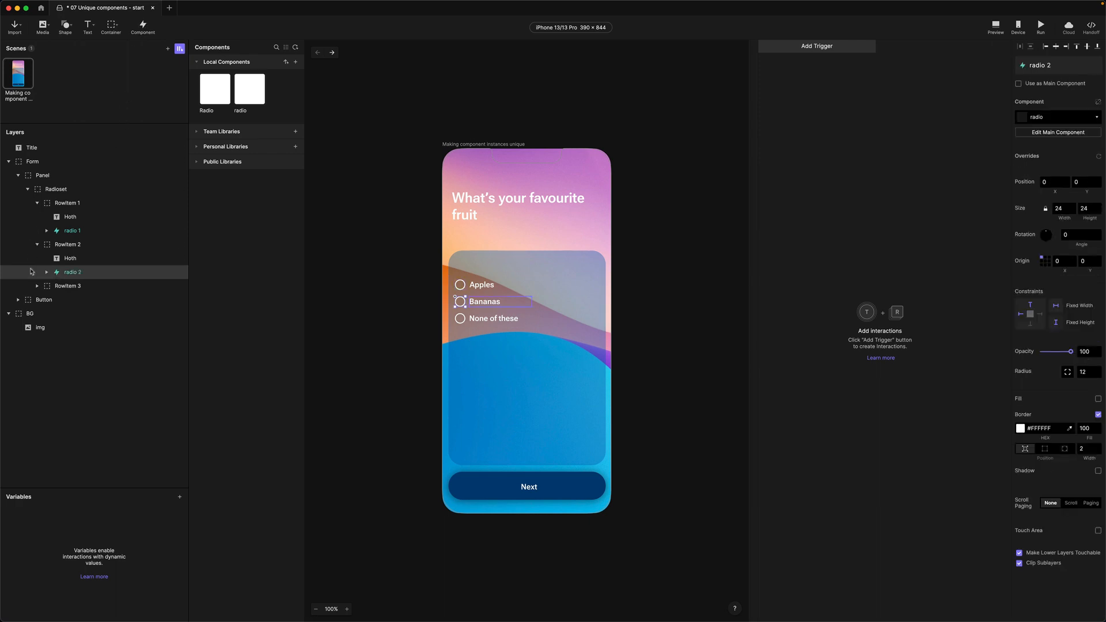
click(38, 286)
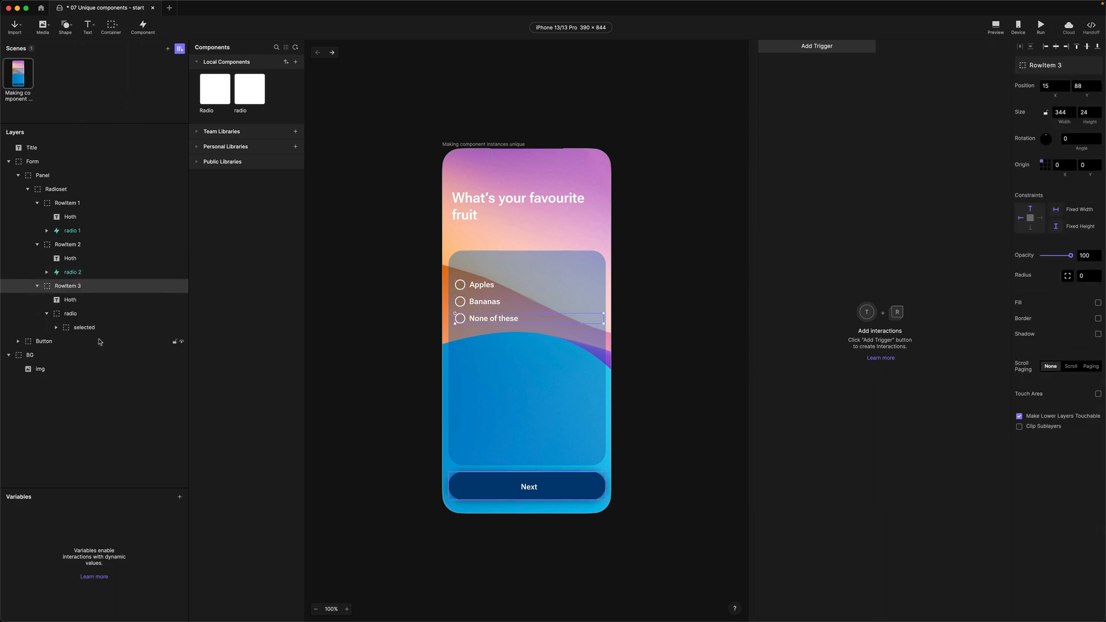
click(56, 317)
click(143, 26)
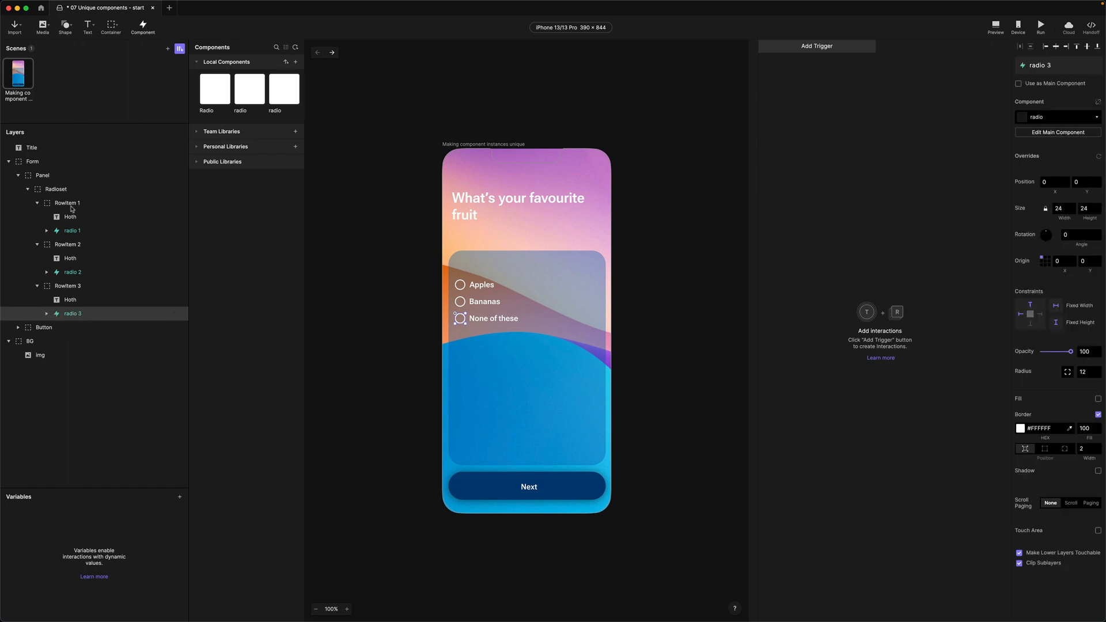
Swap the radio 2 and radio 3 instances to the Radio component
click(76, 274)
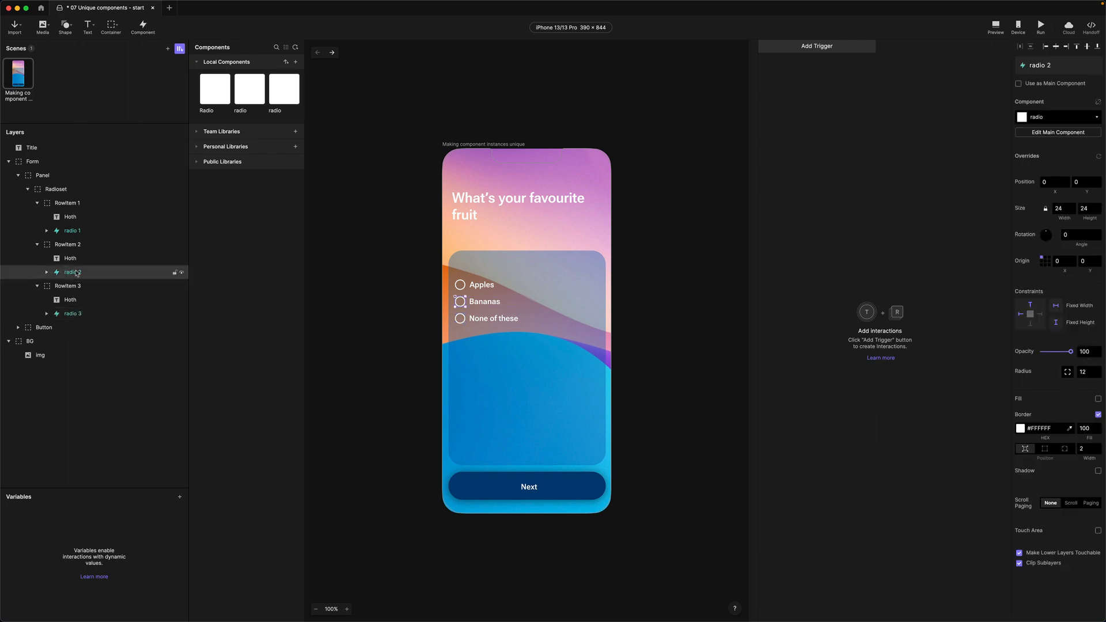
click(1042, 114)
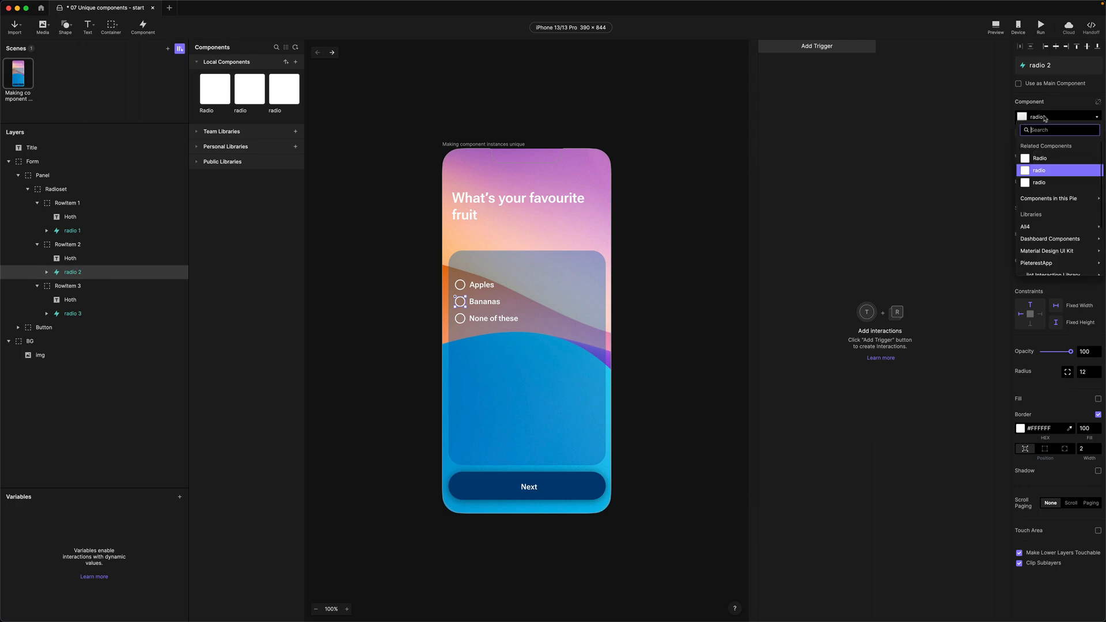
click(1054, 160)
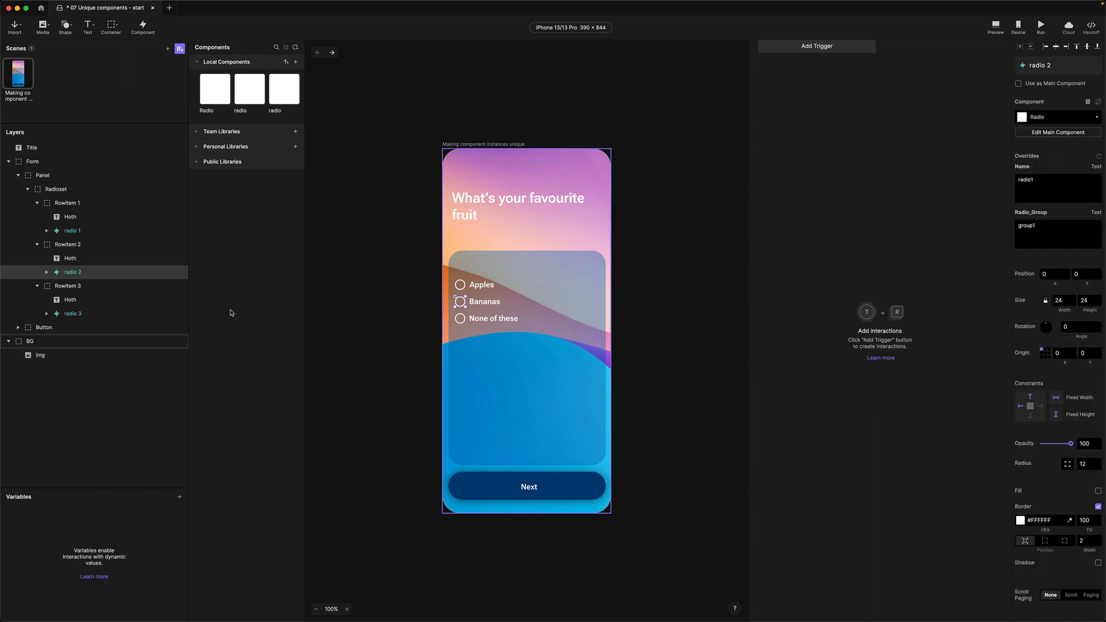
click(66, 314)
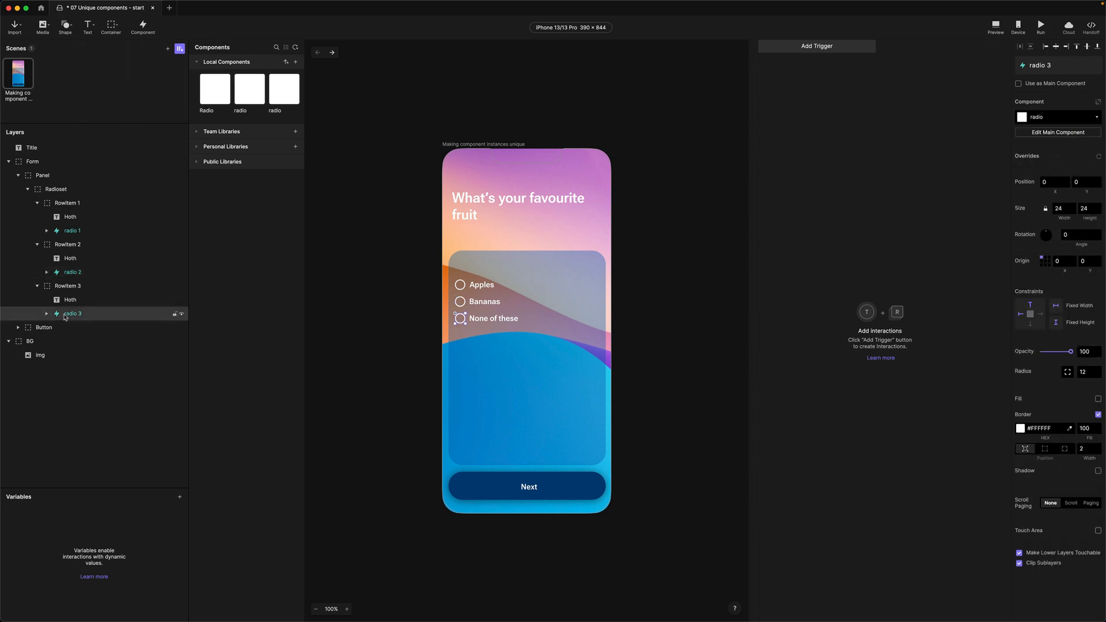
click(1046, 118)
click(1043, 159)
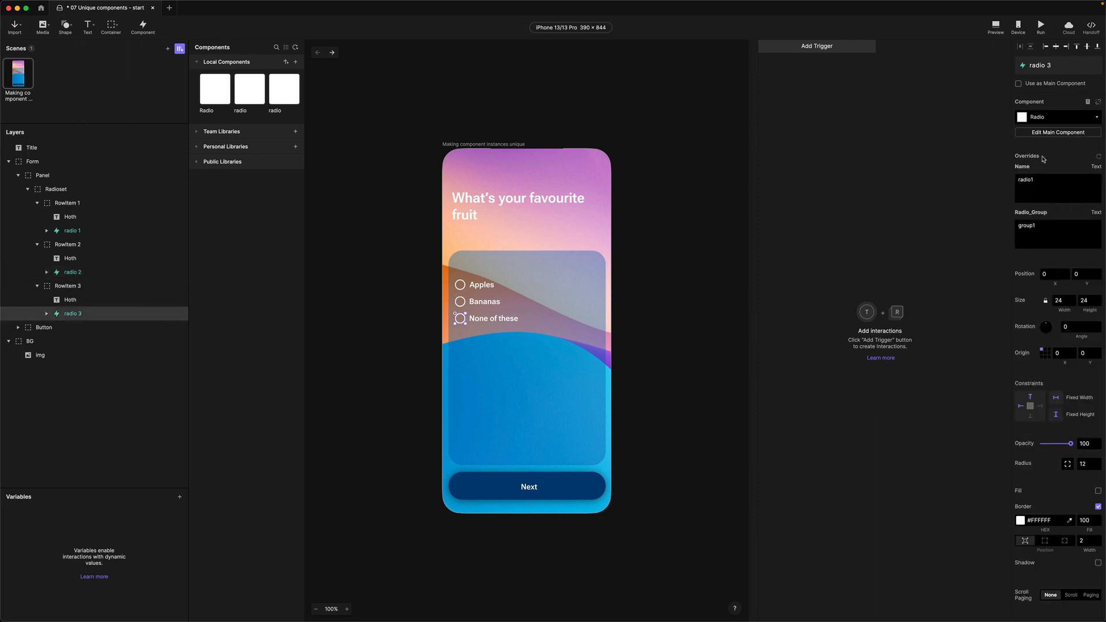
Delete the two redundant radio components, leaving only Radio
click(283, 93)
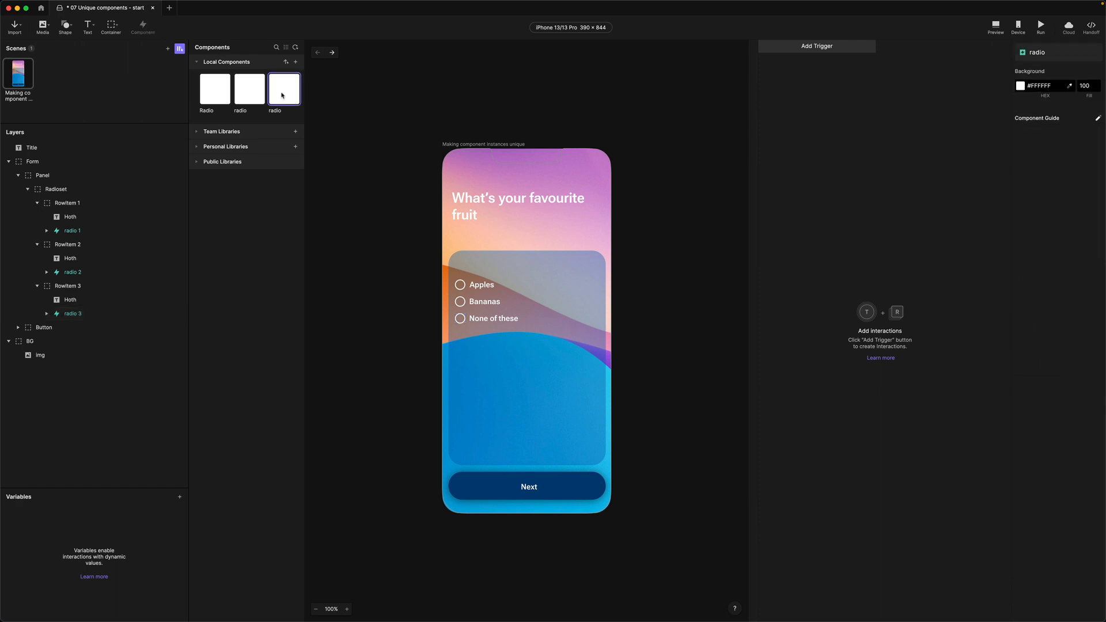
key(Delete)
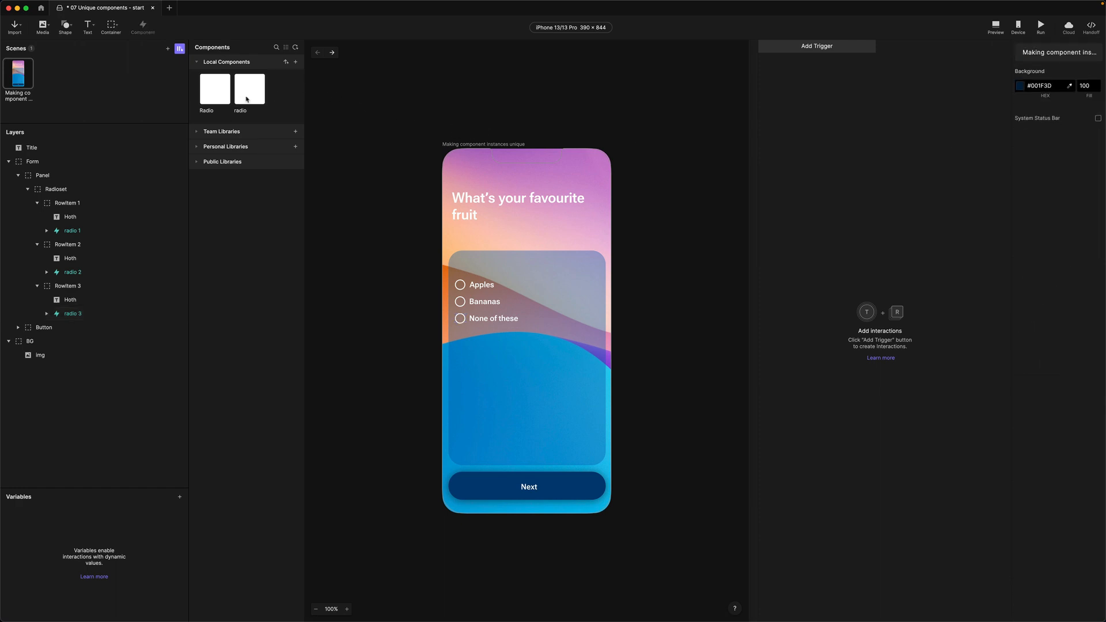
click(248, 99)
key(Delete)
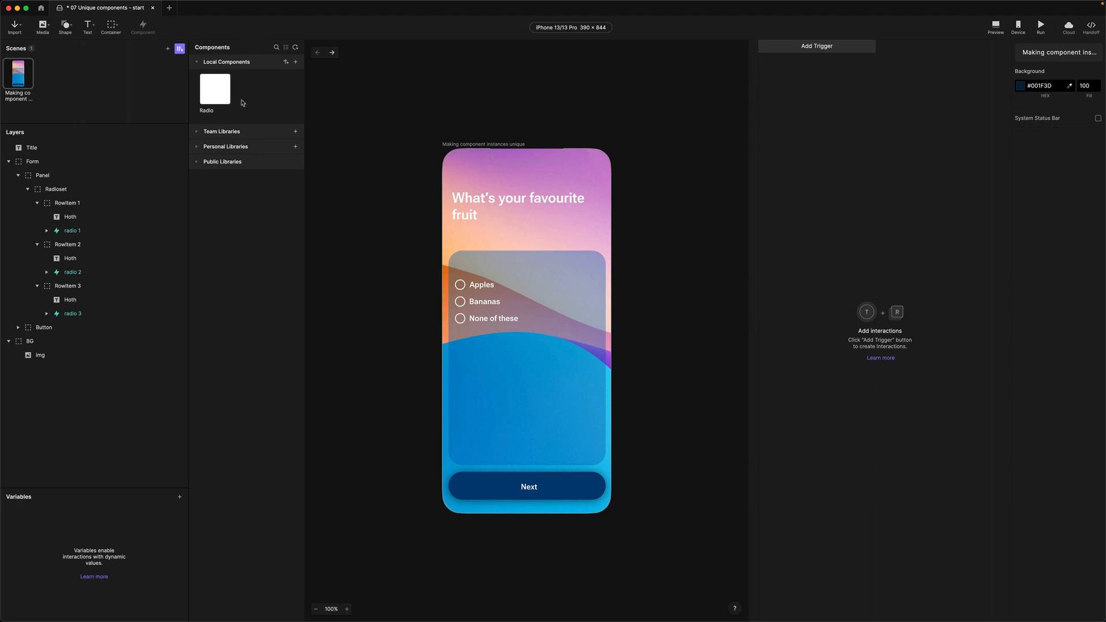
Change the Name overrides of radio 2 and radio 3 to radio2 and radio3
click(68, 274)
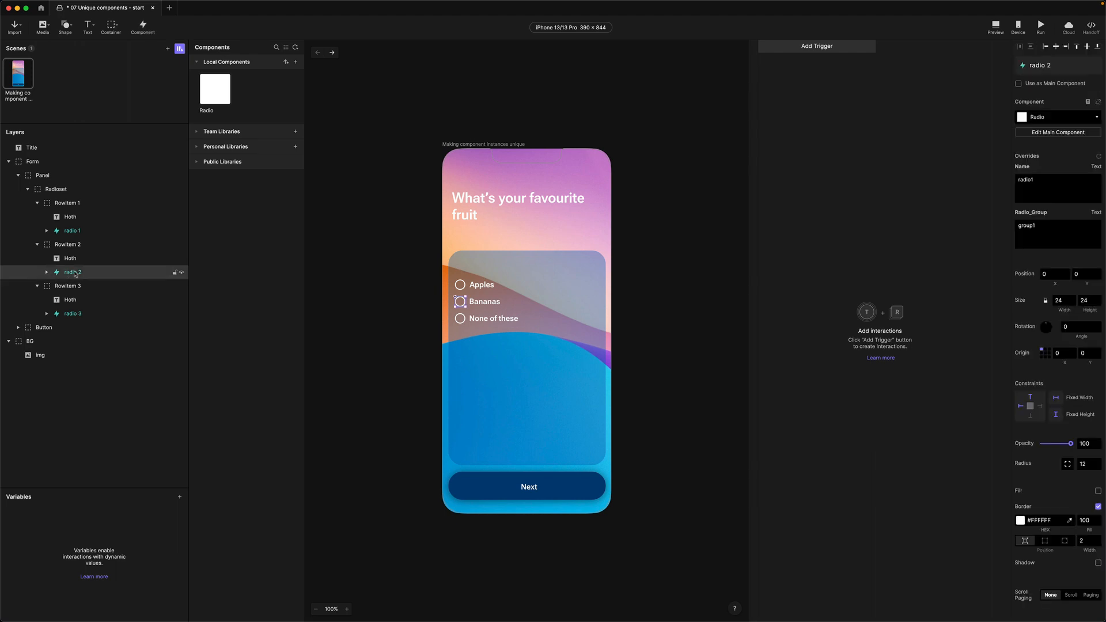
click(1047, 181)
key(BackSpace)
click(76, 315)
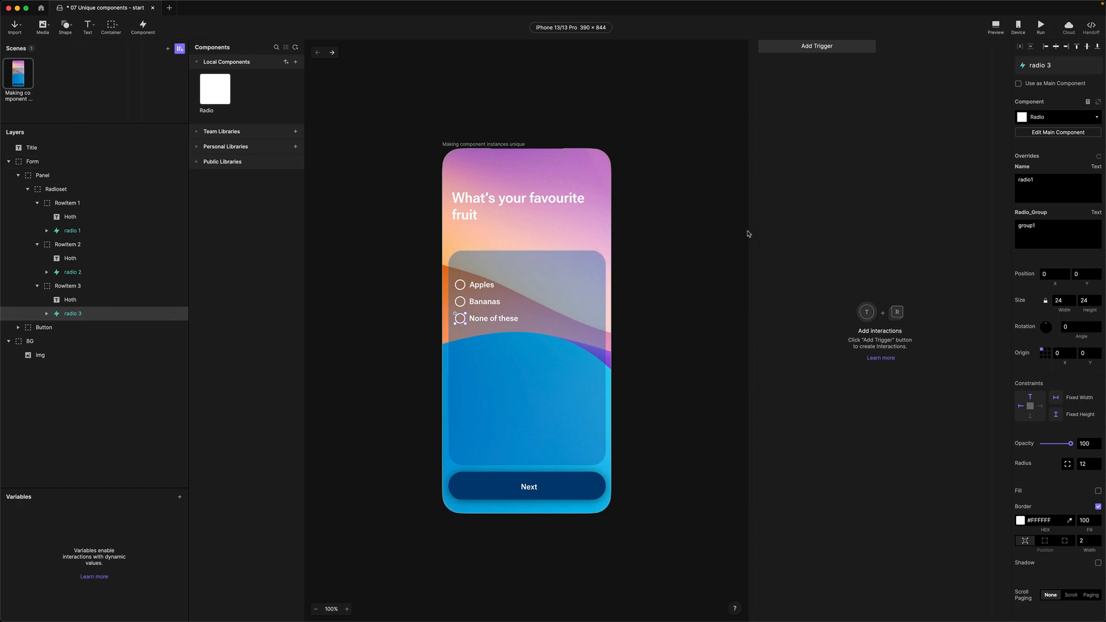
click(1048, 183)
key(BackSpace)
Preview the form centred on the canvas and test selecting Bananas, then None of these
click(996, 27)
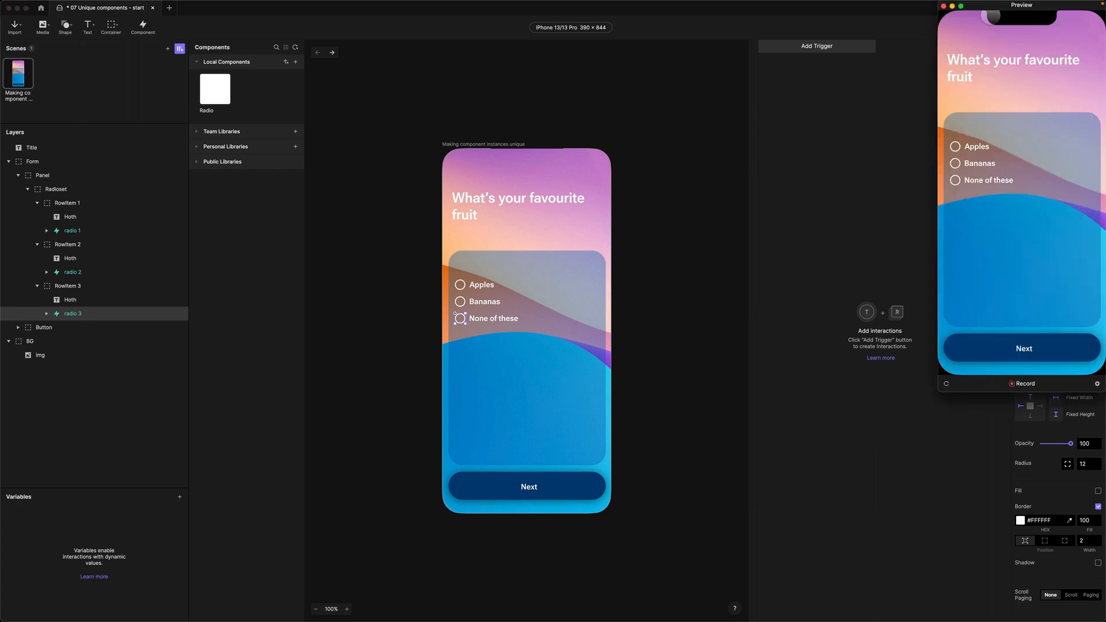
drag(990, 10, 499, 137)
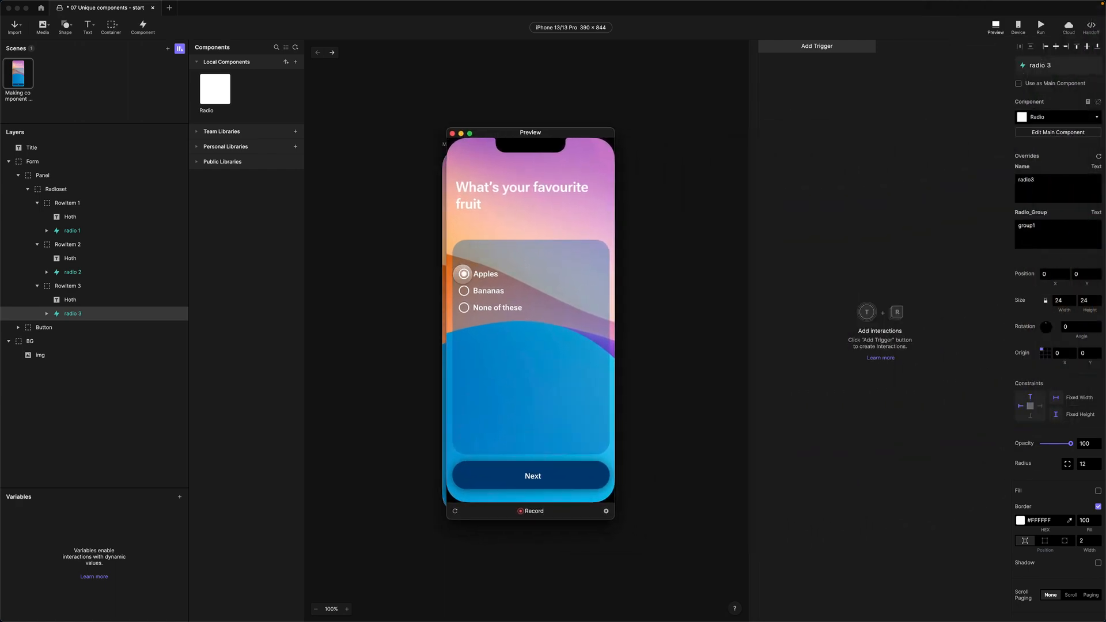
click(464, 290)
click(464, 290)
click(464, 307)
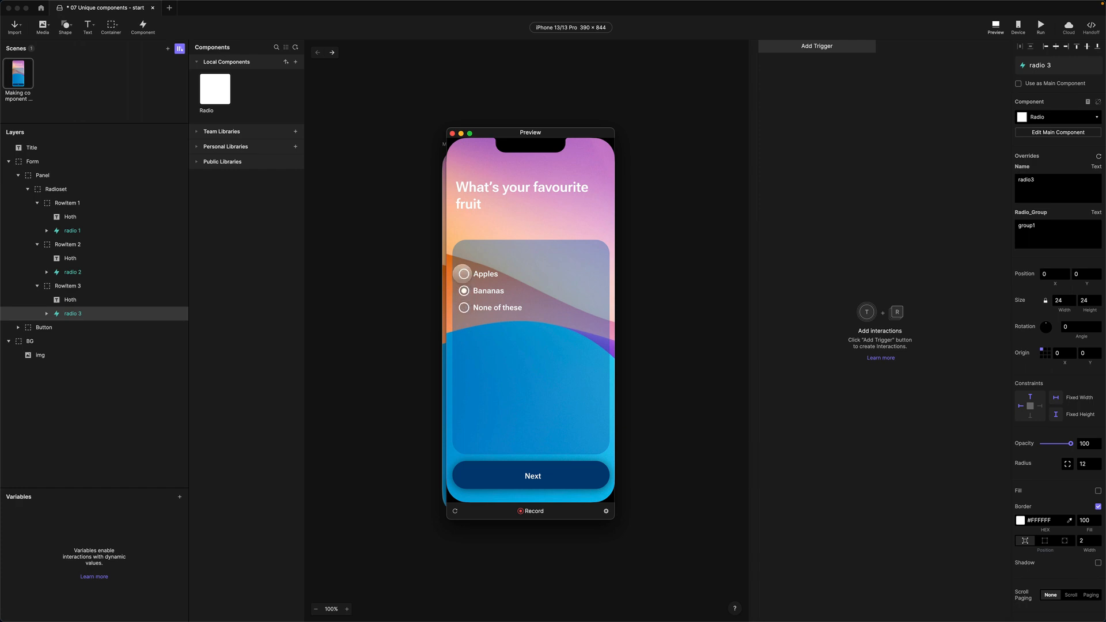